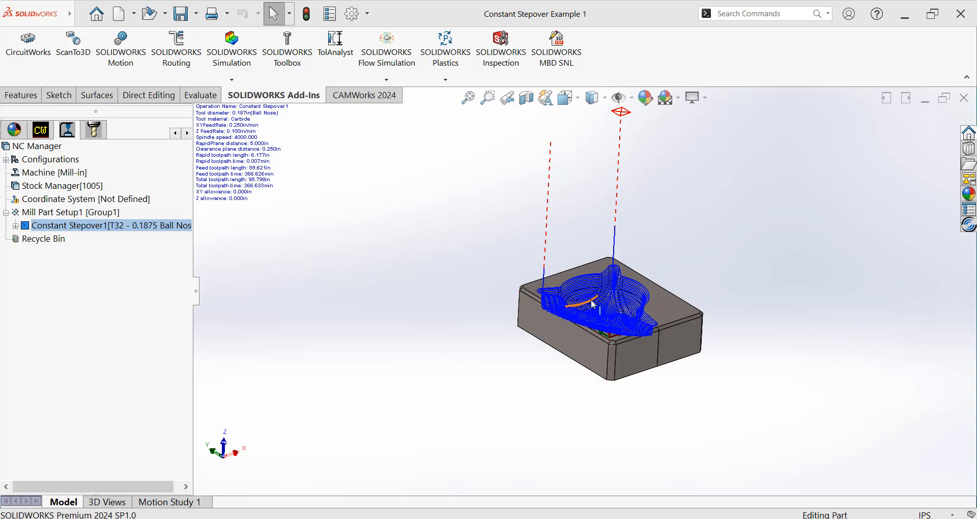
Examine the Constant Stepover1 toolpath over the pocket of the mold block from close up and from different angles
scroll(556, 311, down, 6)
middle_drag(569, 304, 549, 362)
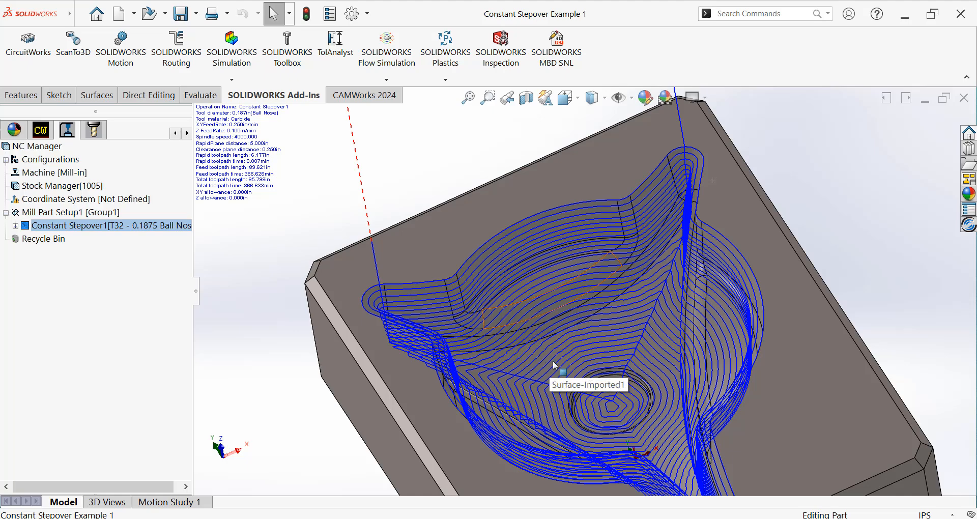
scroll(557, 364, up, 5)
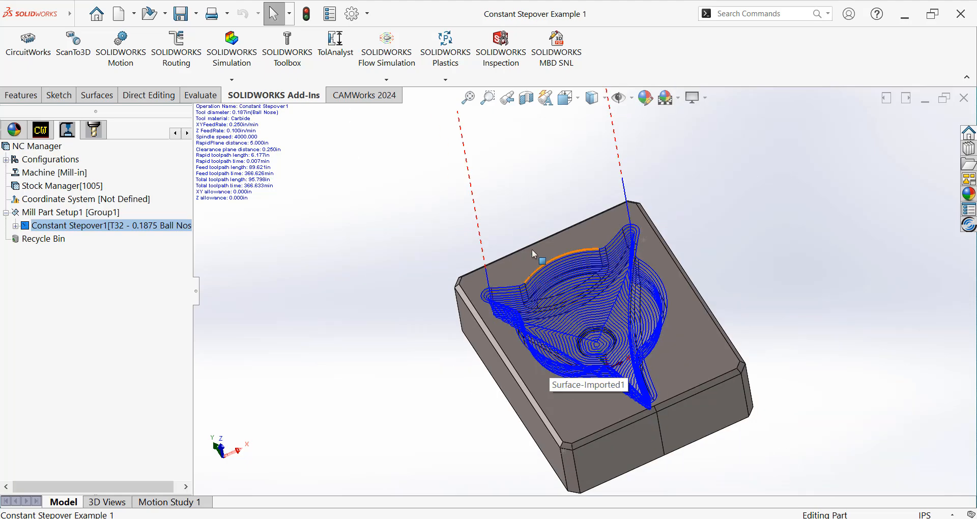
scroll(533, 254, up, 3)
scroll(563, 352, down, 6)
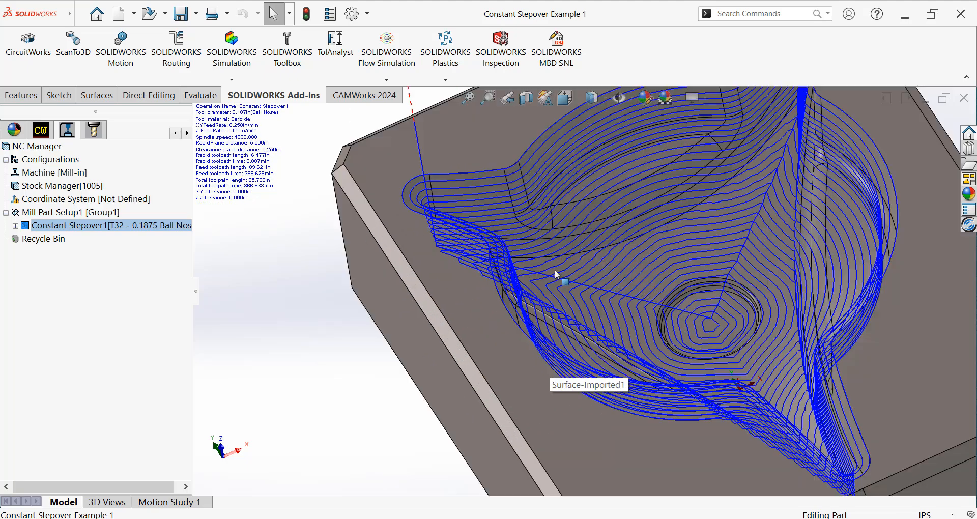
middle_drag(558, 277, 600, 255)
scroll(600, 255, up, 5)
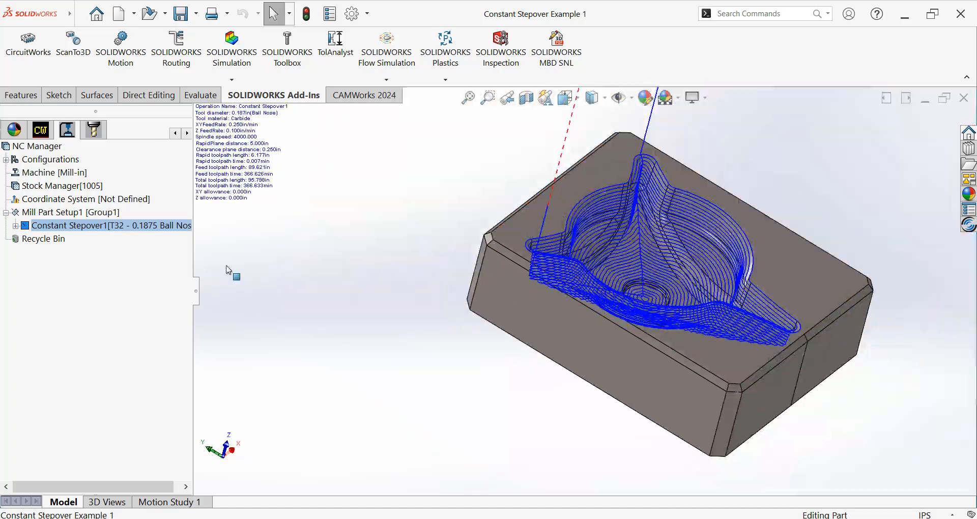
Select Mill Part Setup1 to view the bare part, and examine the pocket's walls, fillets, floor and central hole
click(72, 213)
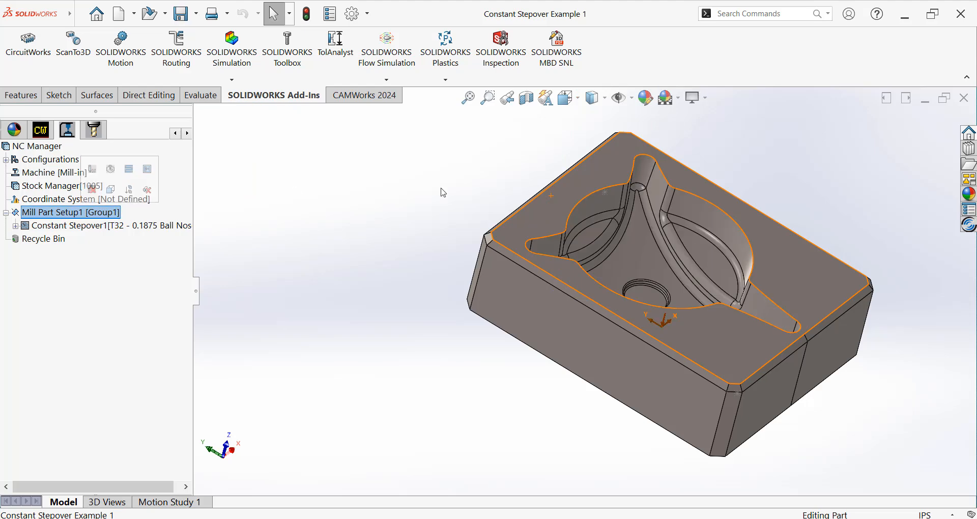
scroll(448, 275, down, 6)
scroll(580, 322, up, 6)
scroll(631, 285, down, 3)
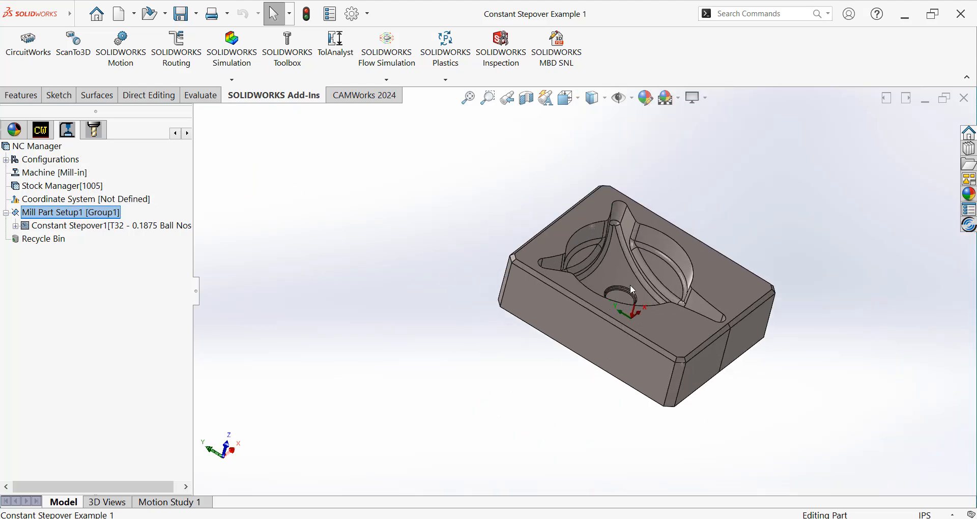
scroll(563, 254, down, 2)
middle_drag(564, 275, 529, 333)
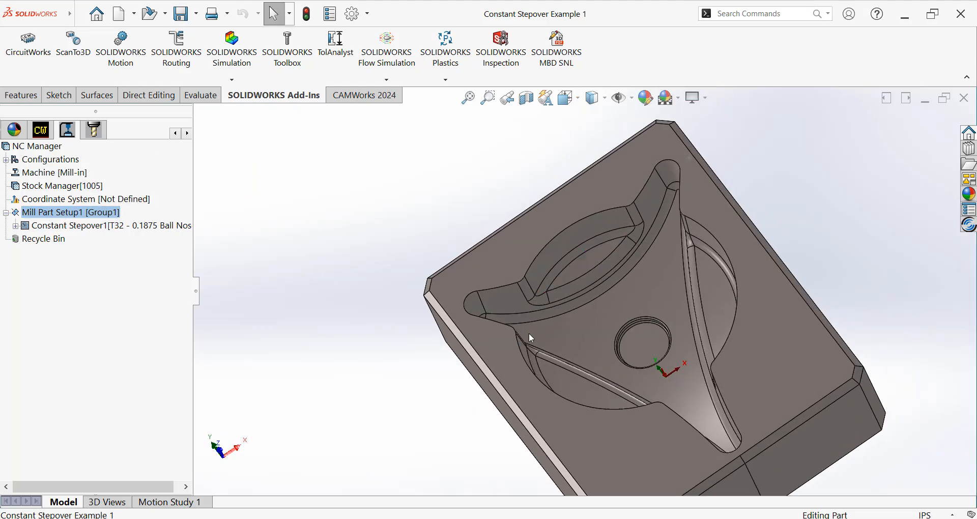
scroll(529, 333, down, 4)
scroll(488, 291, up, 5)
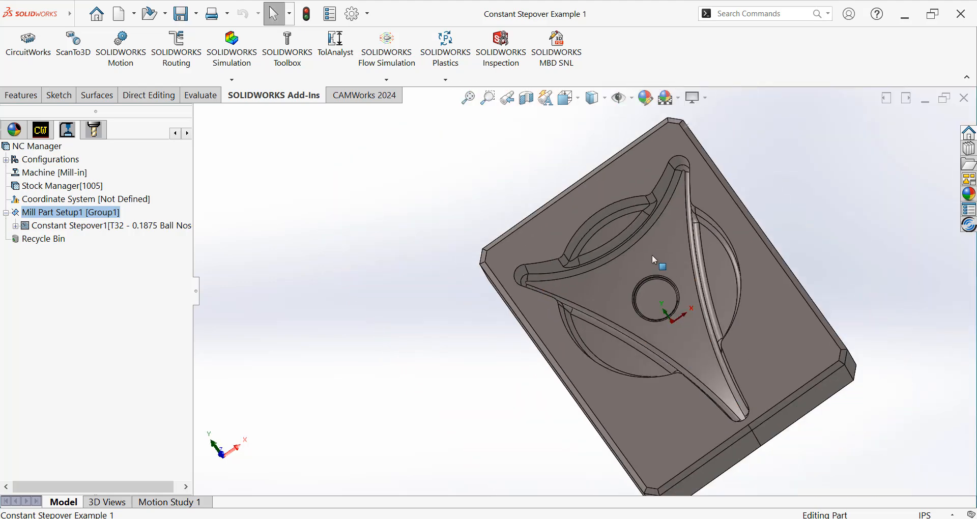
middle_drag(655, 260, 629, 181)
scroll(704, 217, down, 3)
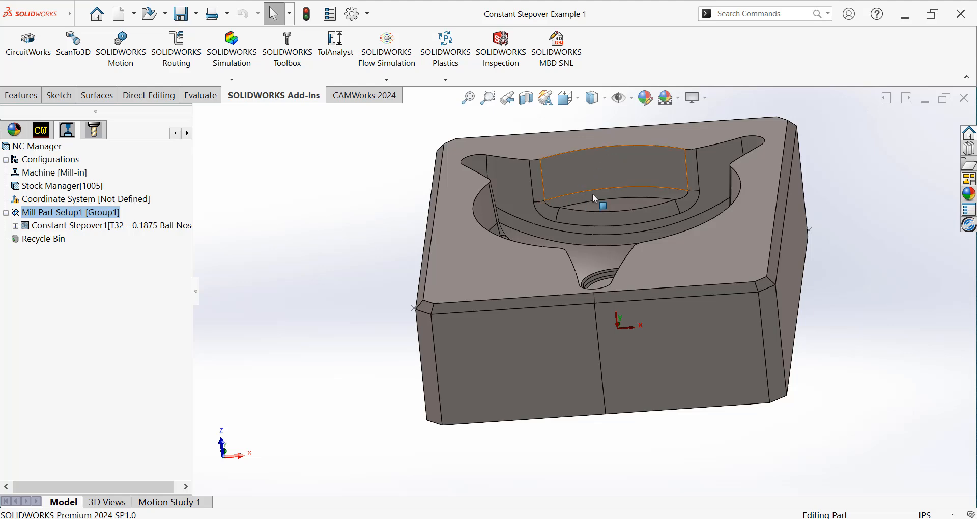
scroll(590, 199, down, 5)
scroll(585, 272, up, 3)
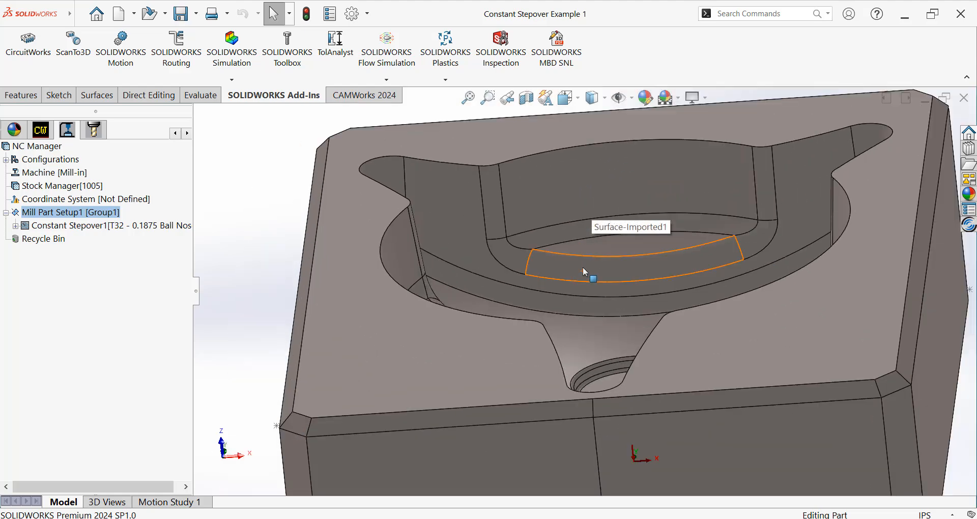
scroll(578, 289, up, 3)
middle_drag(576, 289, 617, 338)
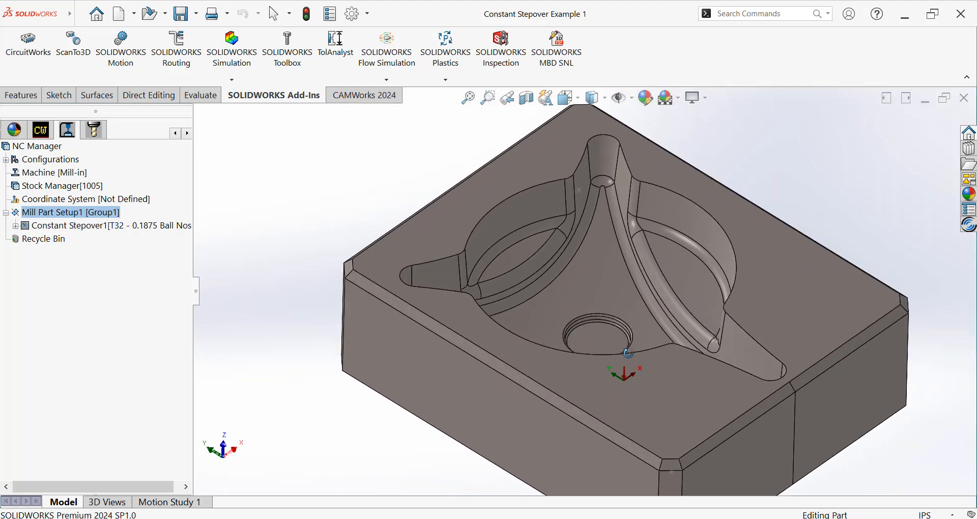
scroll(618, 338, up, 2)
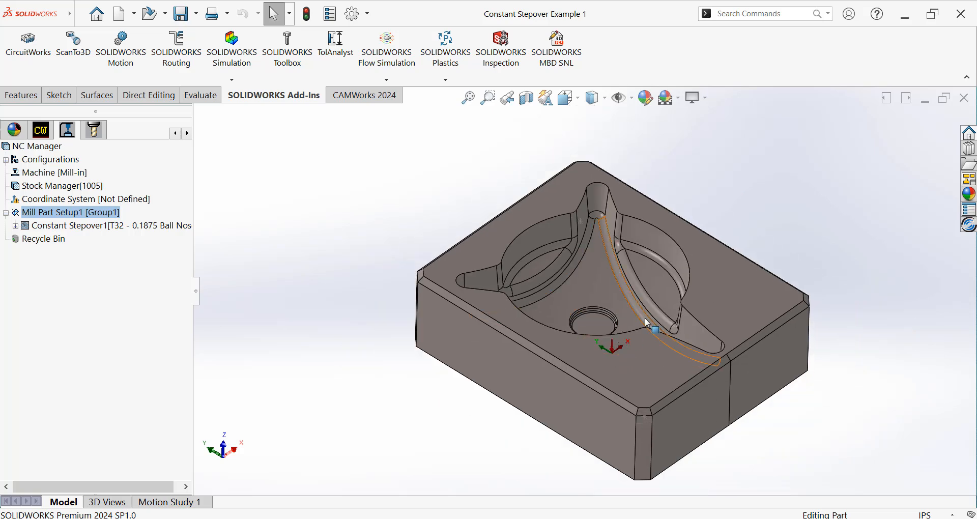
scroll(586, 290, up, 3)
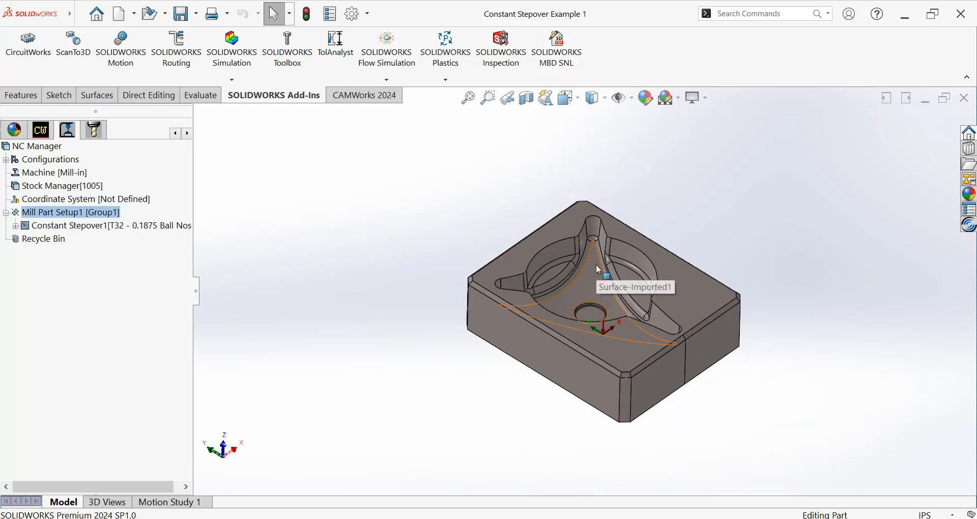
scroll(592, 284, down, 2)
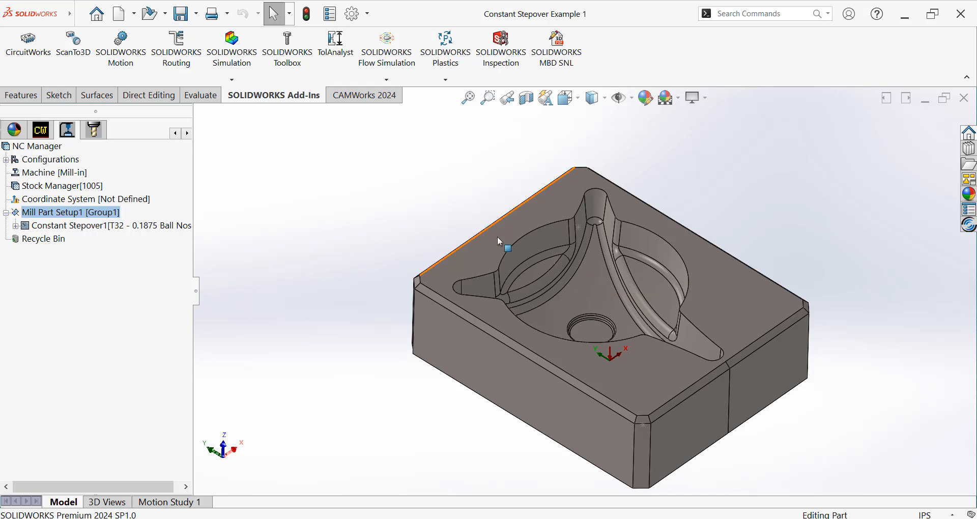
scroll(589, 270, down, 1)
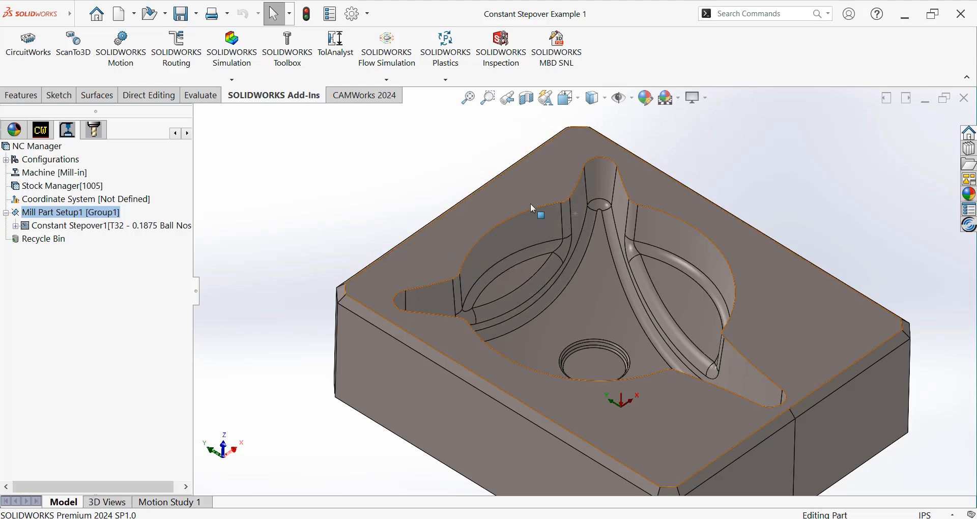
scroll(448, 234, down, 4)
scroll(458, 235, up, 4)
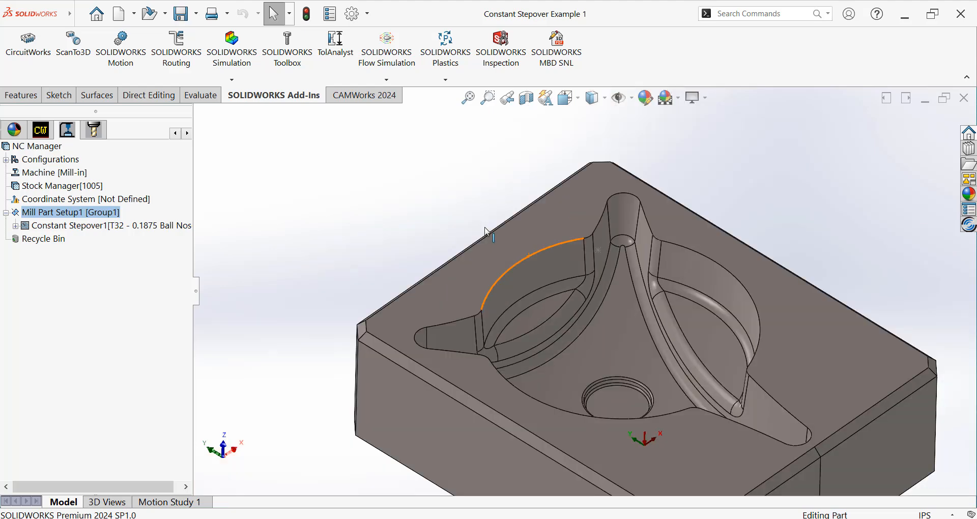
scroll(688, 304, up, 5)
scroll(700, 330, down, 3)
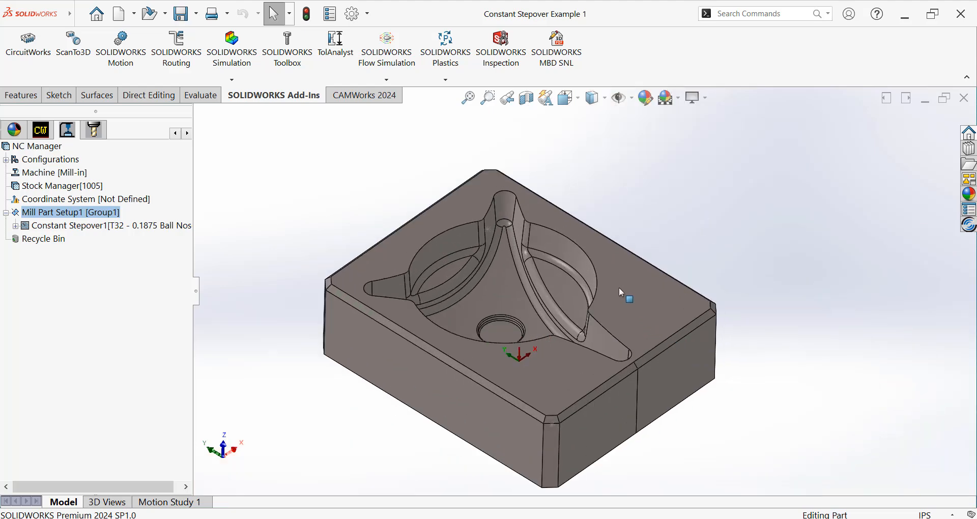
scroll(601, 268, up, 2)
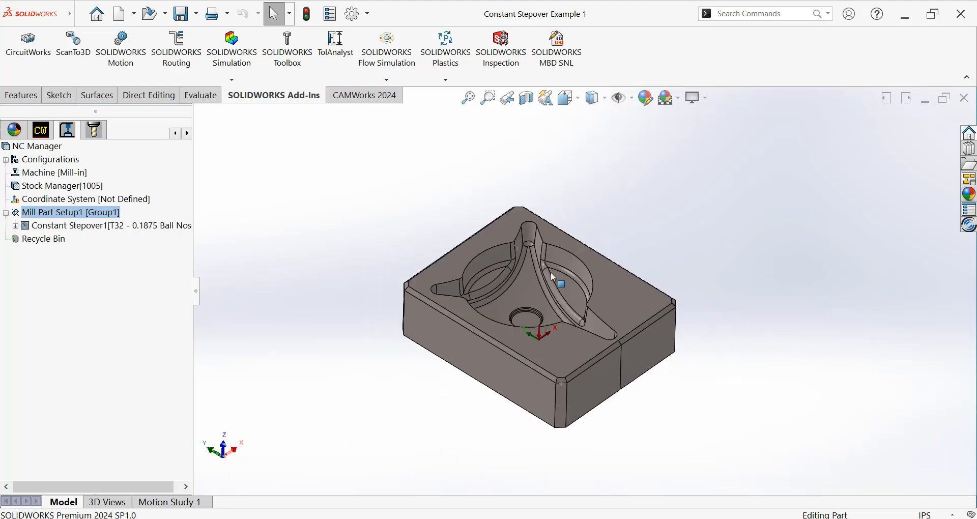
Display the Constant Stepover1 toolpath and examine the spacing of its passes across the pocket floor and around the central hole
click(76, 225)
scroll(507, 314, down, 2)
scroll(507, 313, up, 1)
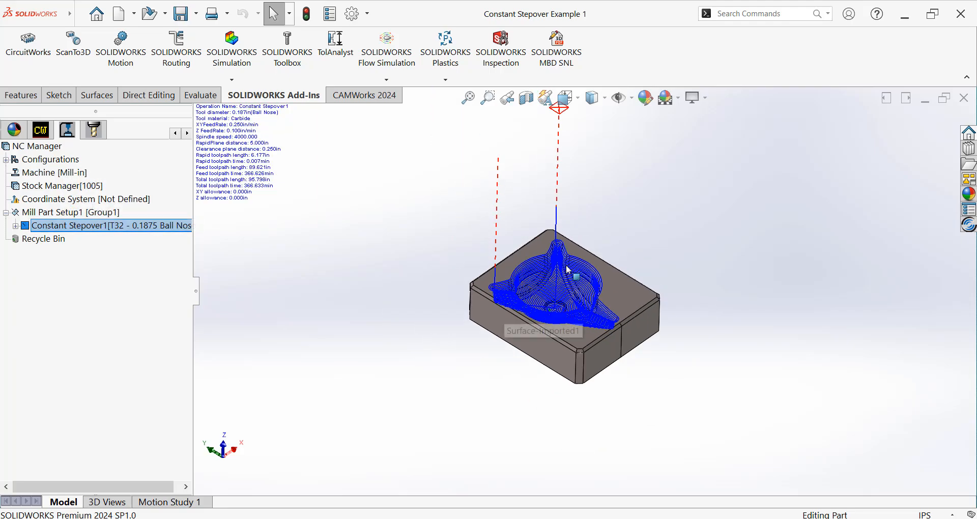
scroll(504, 326, down, 4)
middle_drag(523, 354, 513, 384)
scroll(524, 352, down, 5)
scroll(524, 351, up, 4)
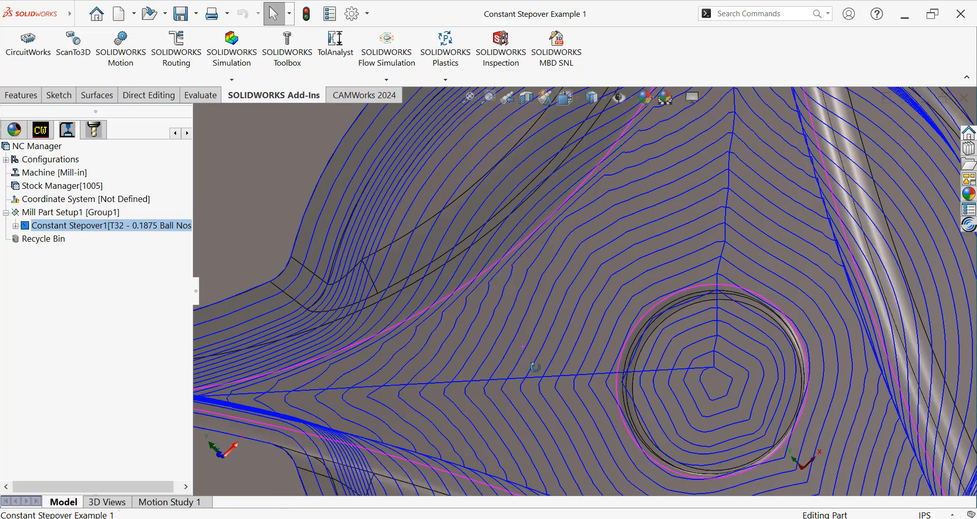
scroll(585, 297, down, 5)
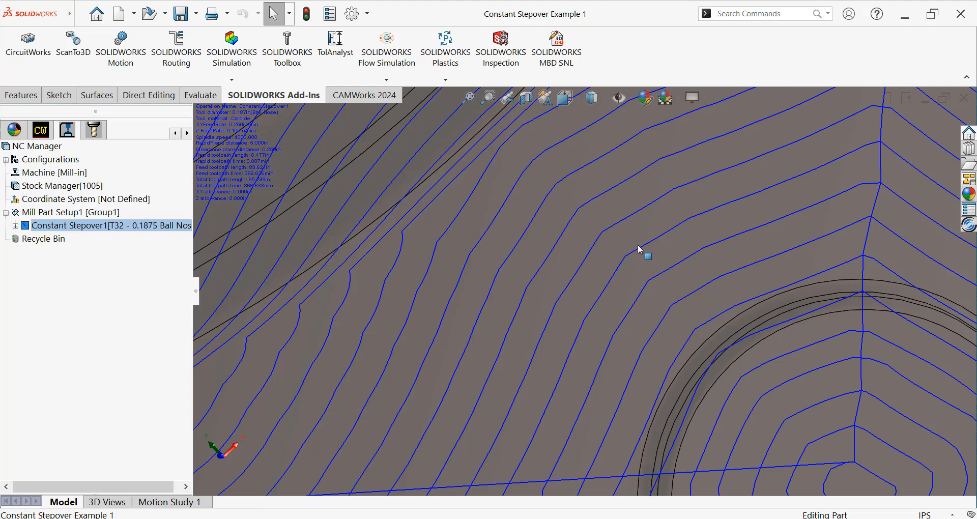
scroll(605, 252, up, 8)
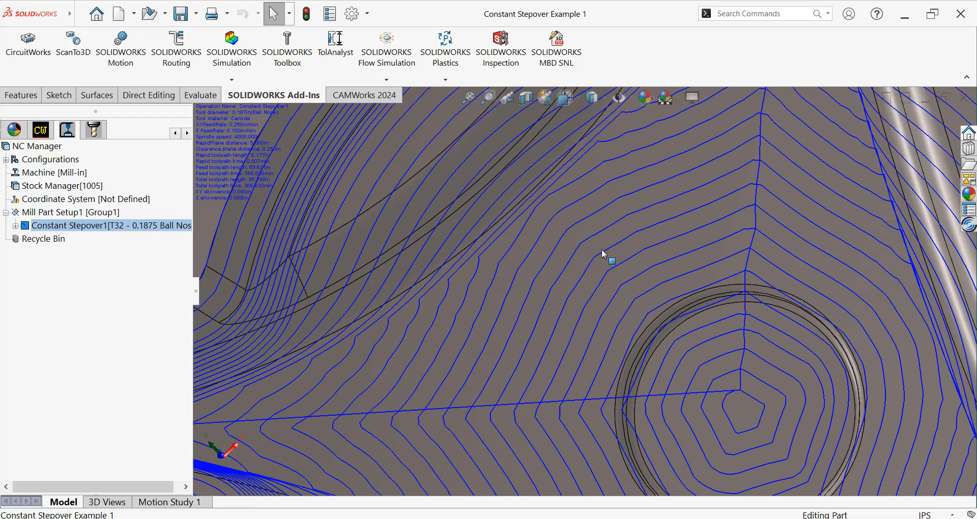
scroll(624, 329, up, 5)
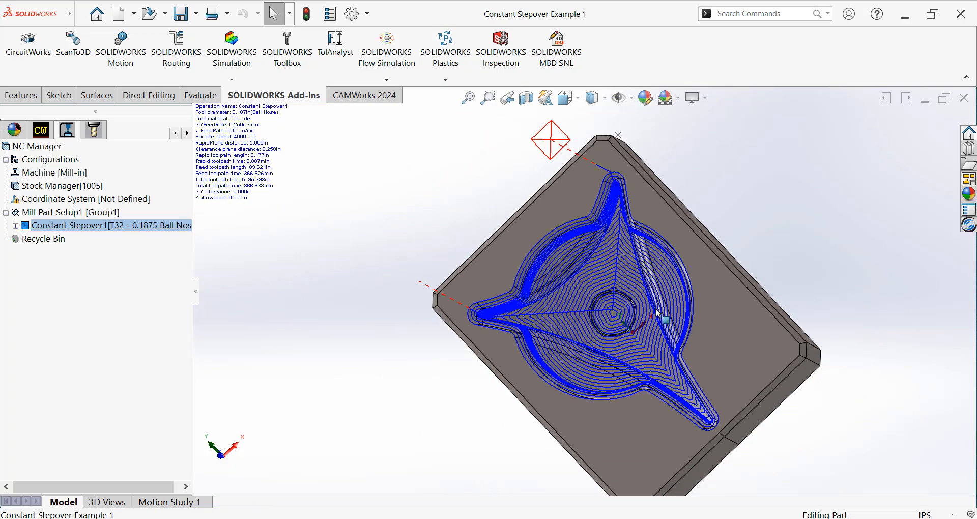
middle_drag(658, 313, 682, 192)
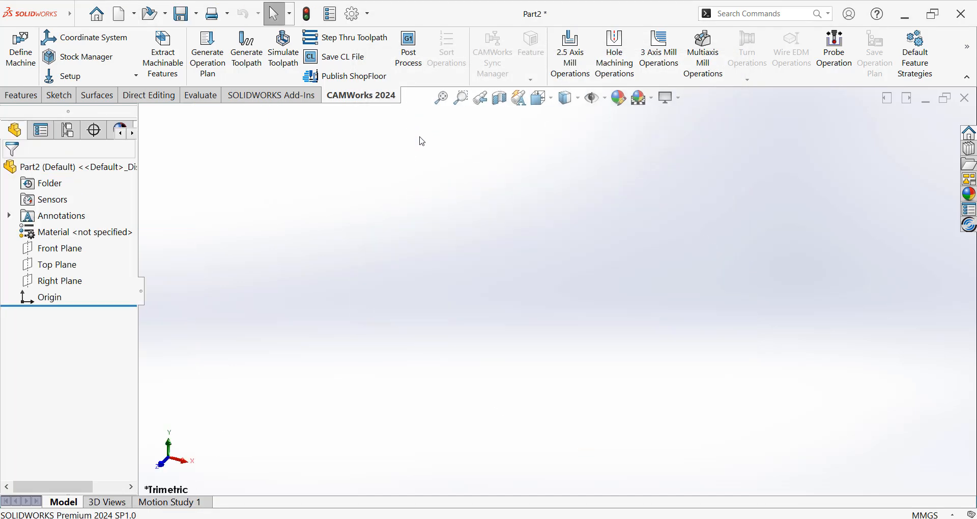
Sketch a center rectangle about 250 mm by 145 mm on the Top Plane, centred on the origin
click(51, 265)
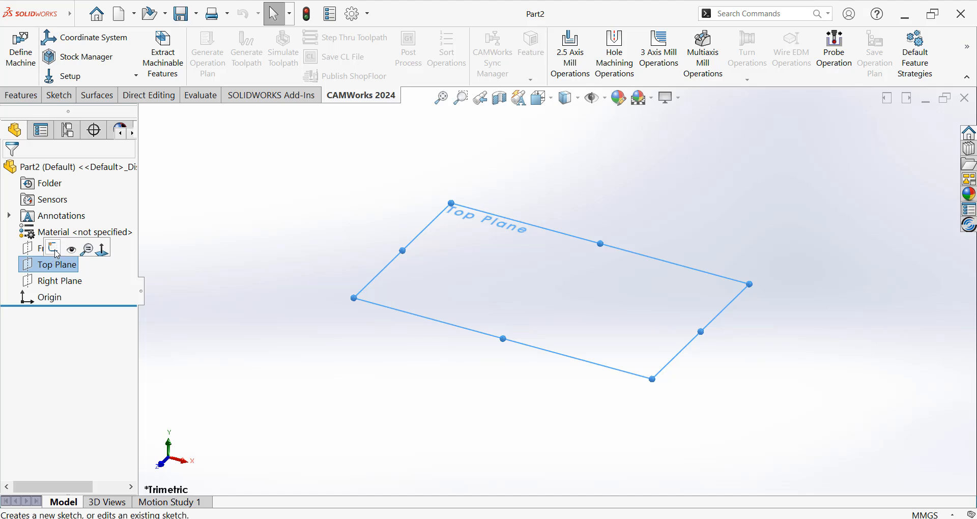
click(56, 249)
click(86, 57)
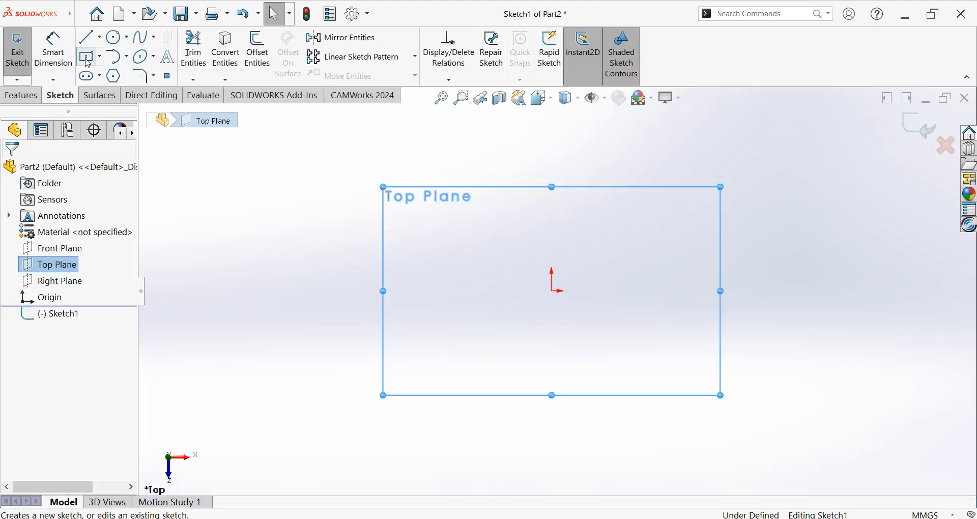
click(552, 291)
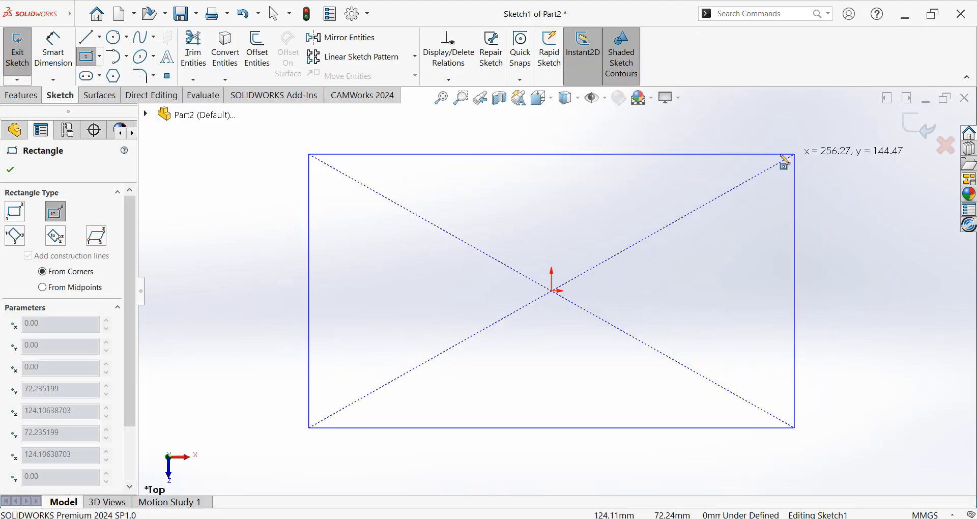
click(782, 152)
Extrude the rectangle upward as a blind boss 46 mm deep
click(21, 95)
click(23, 51)
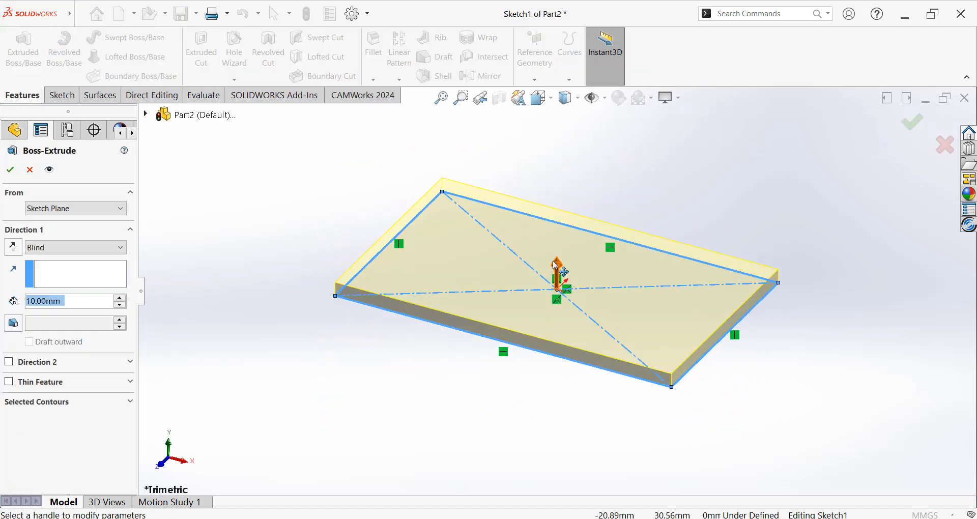
click(558, 278)
click(554, 227)
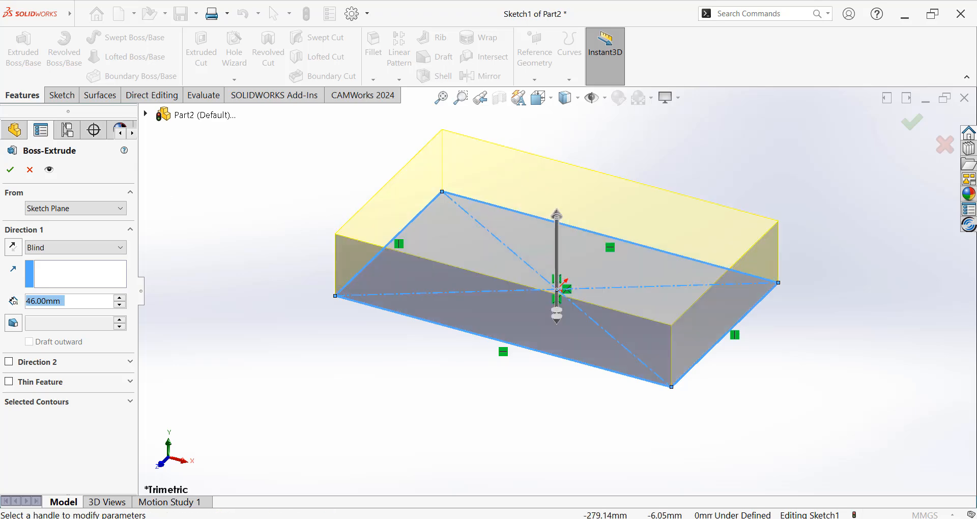
click(11, 170)
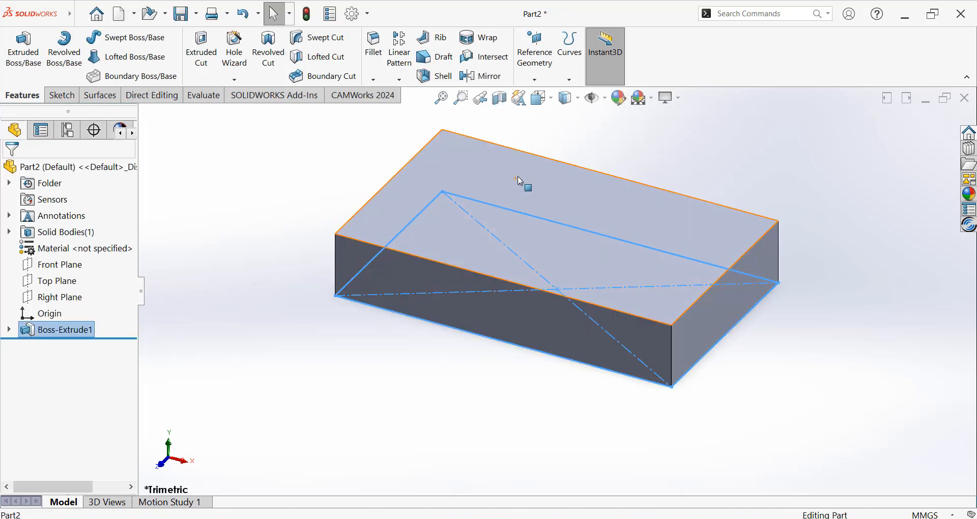
Sketch a smaller center rectangle on the block's top face, centred on the origin
click(518, 176)
click(546, 149)
click(86, 56)
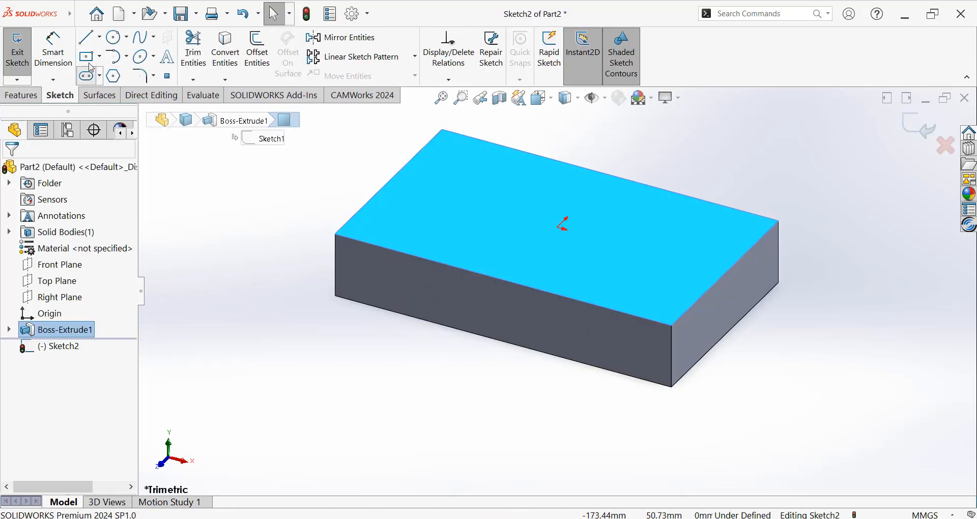
click(562, 229)
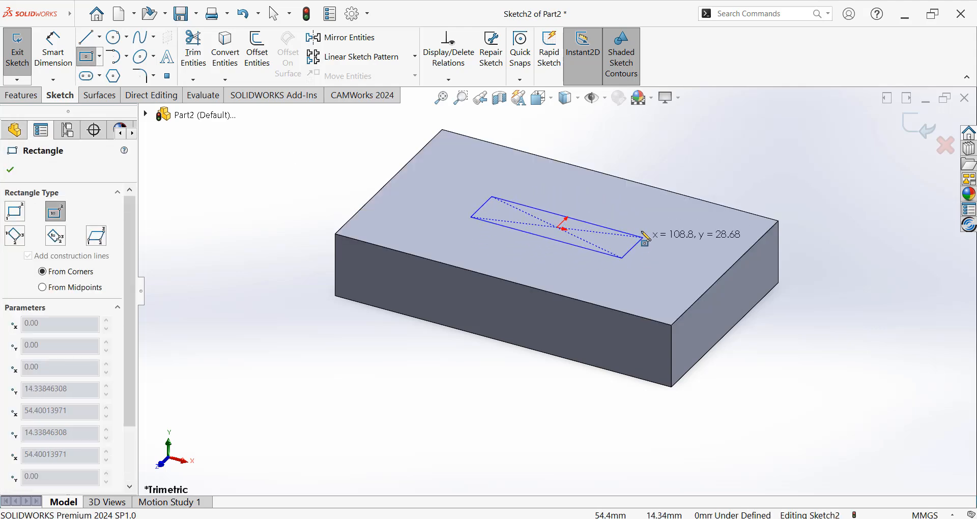
click(659, 221)
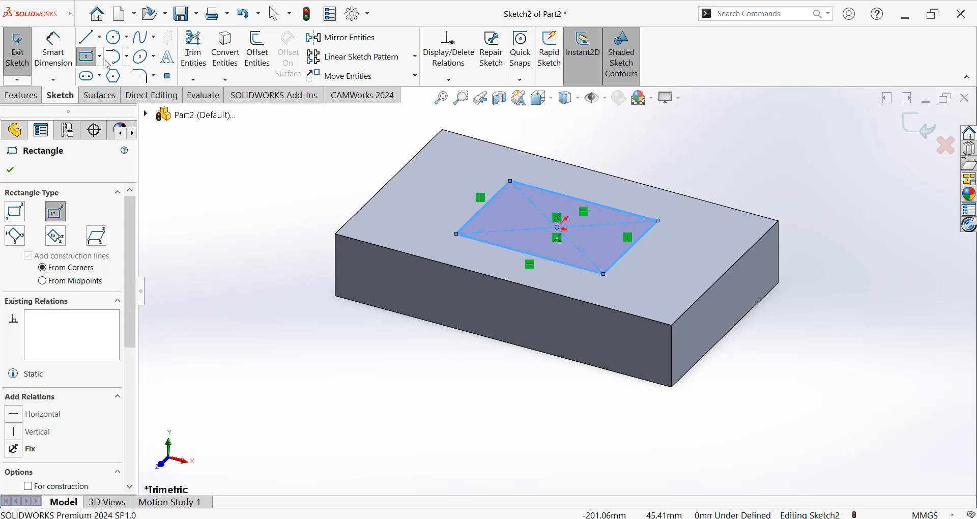
Round all four corners of the sketched rectangle on the block's top face with 10 mm sketch fillets
click(137, 75)
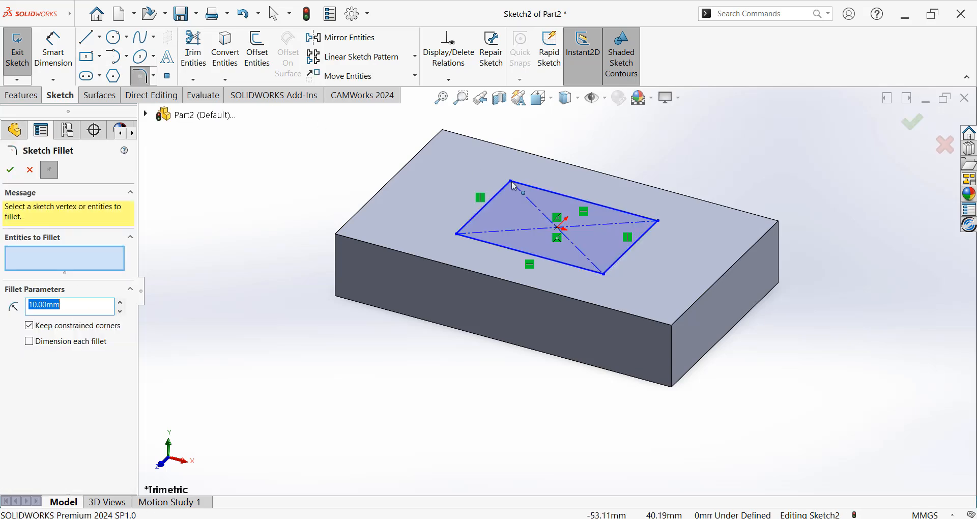
click(512, 184)
click(458, 233)
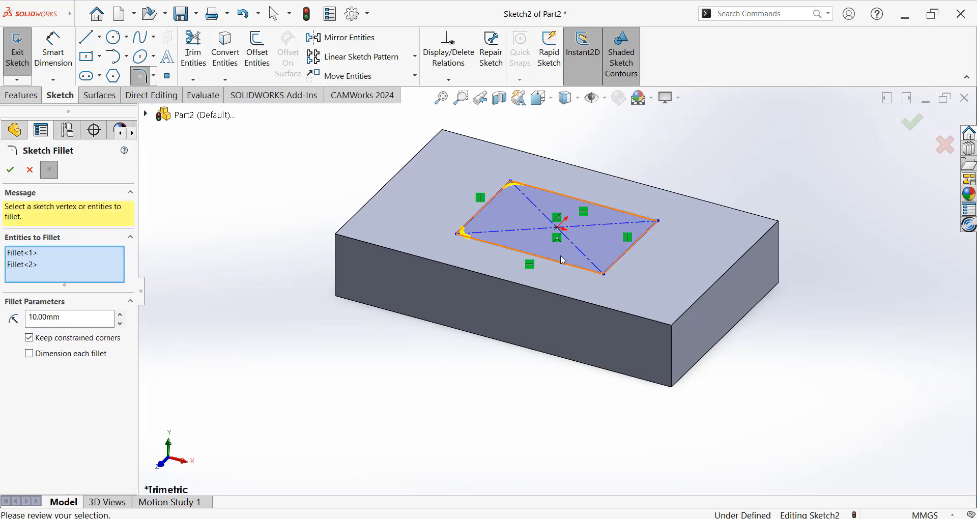
click(605, 276)
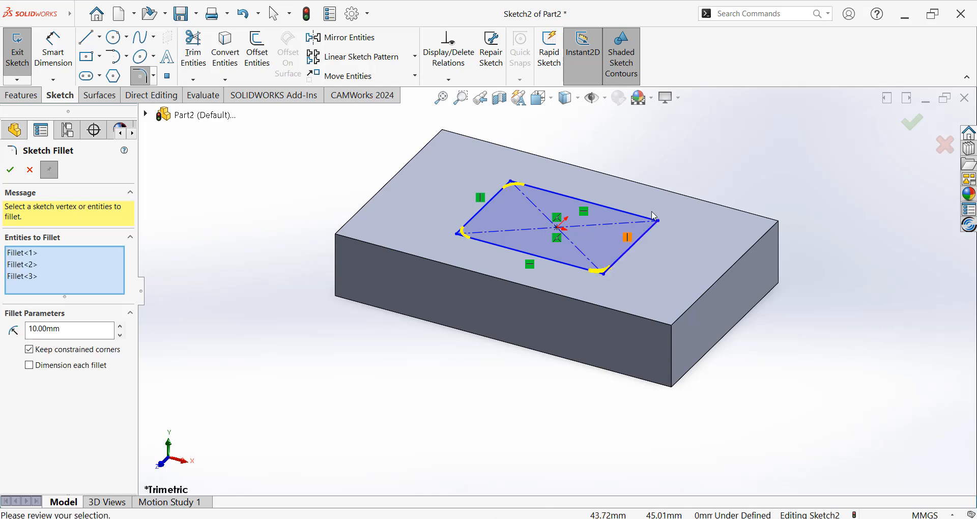
click(657, 222)
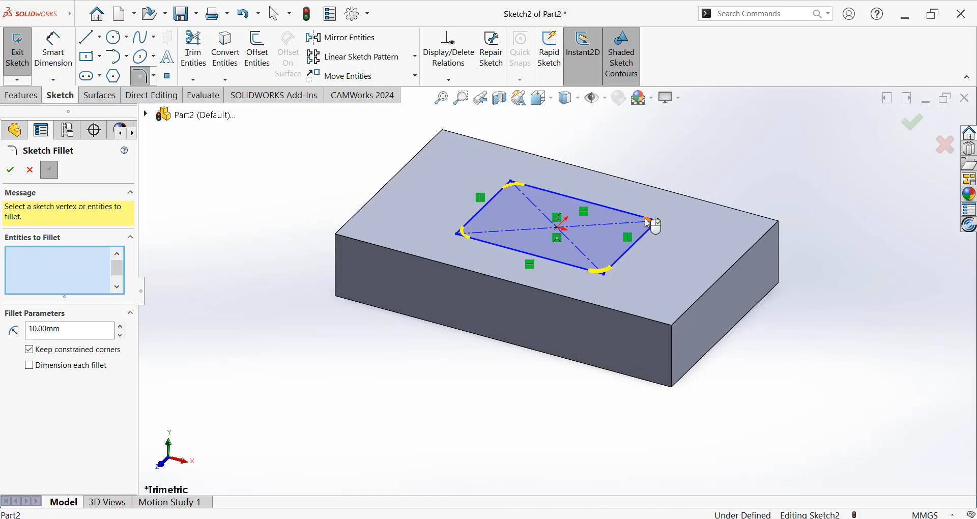
click(5, 173)
click(21, 95)
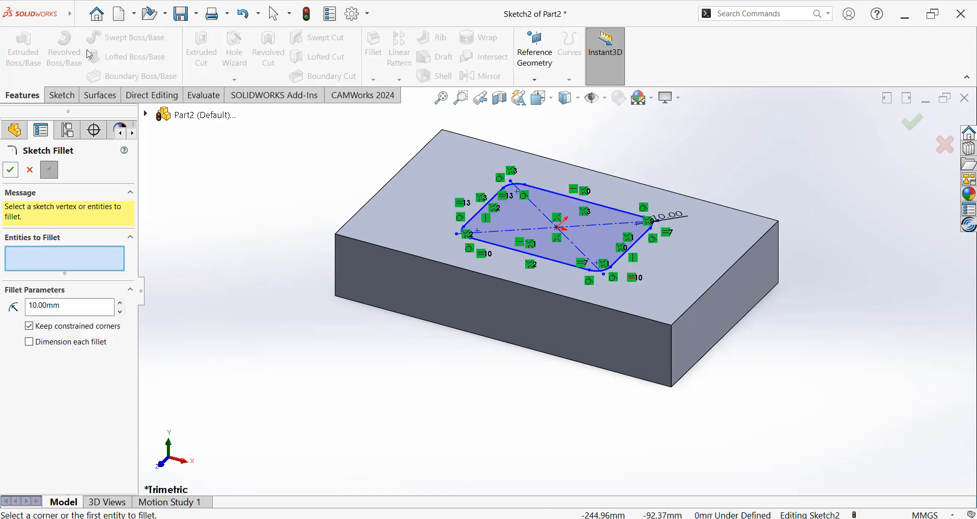
click(10, 172)
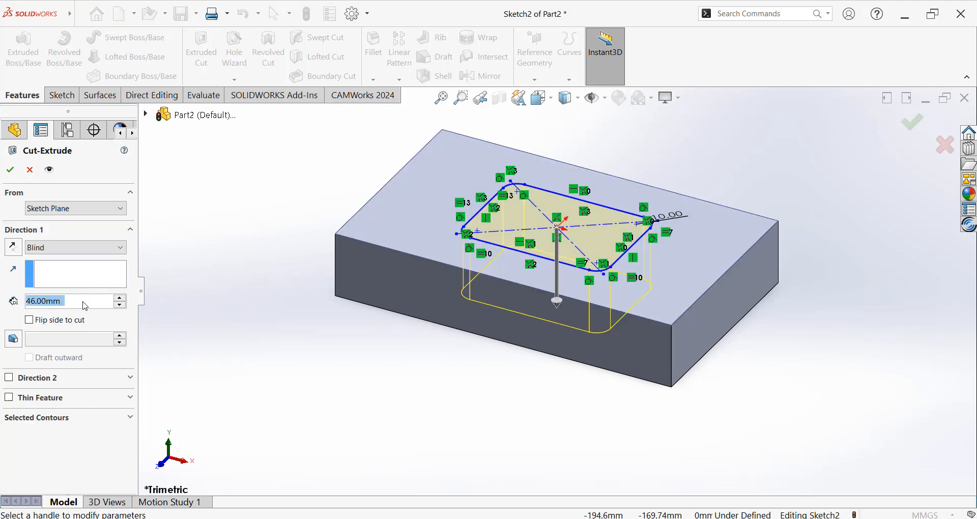
Cut the rounded rectangle 23 mm deep into the block as a blind extruded cut
click(114, 306)
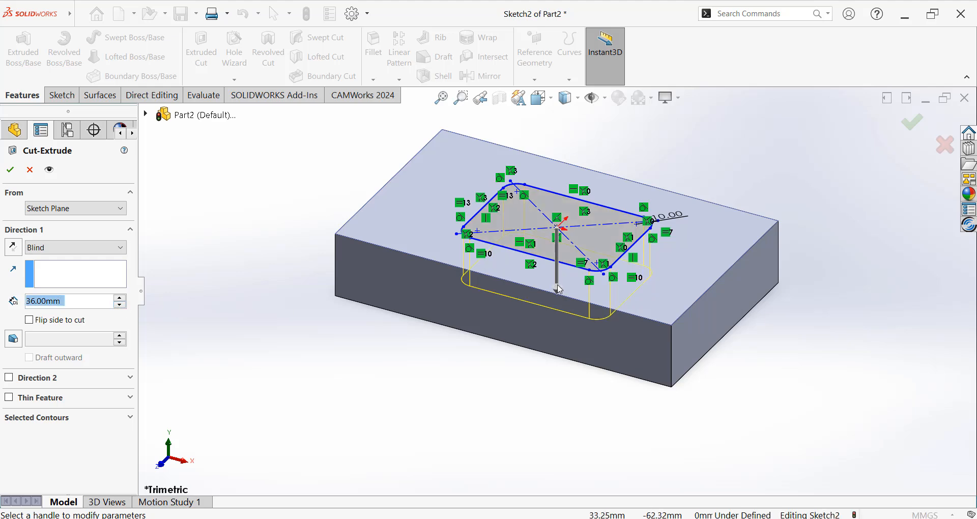
drag(557, 287, 556, 269)
click(10, 170)
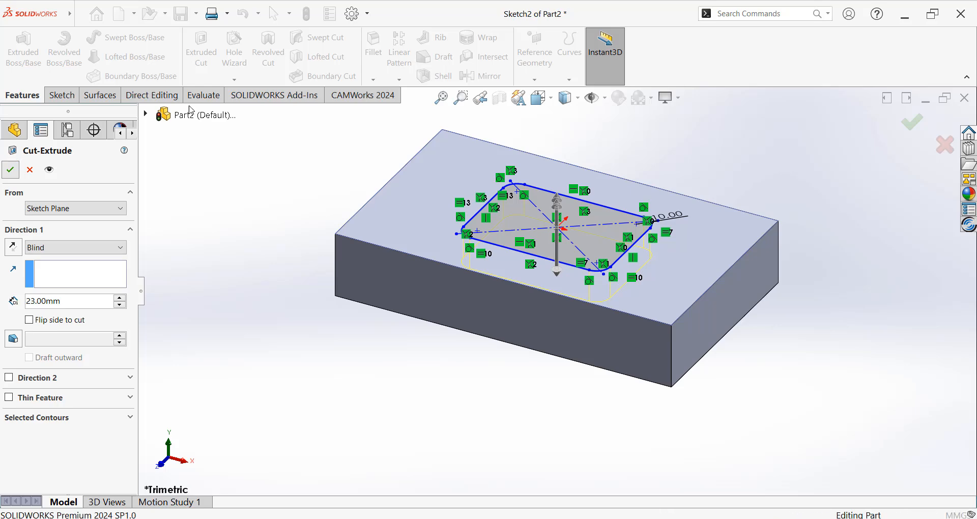
Extract the machinable features in CAMWorks and generate the operation plan and toolpaths for the rectangular pocket
click(341, 95)
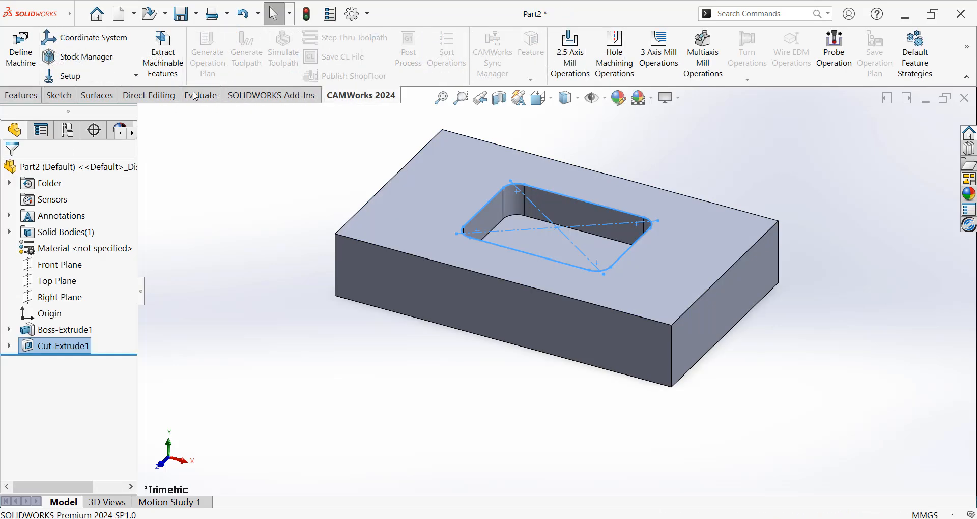
click(162, 62)
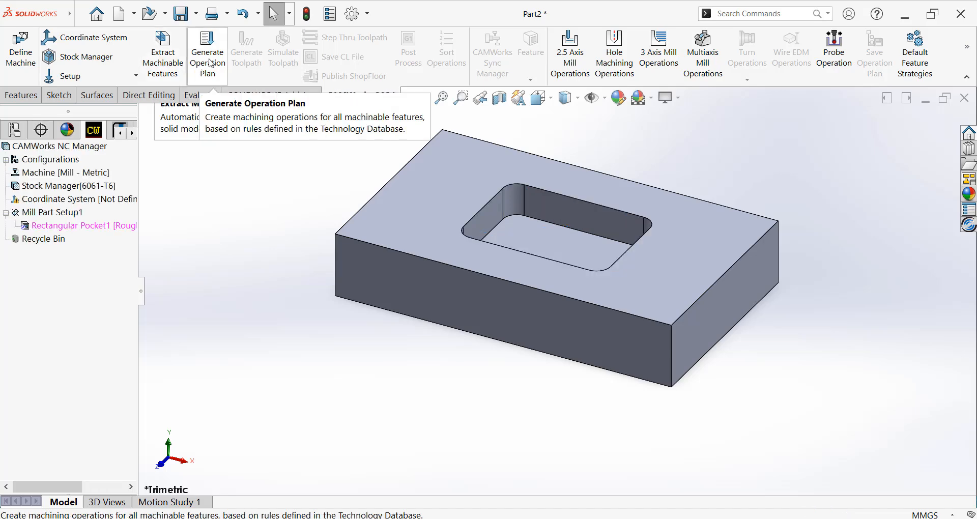
click(211, 63)
click(248, 63)
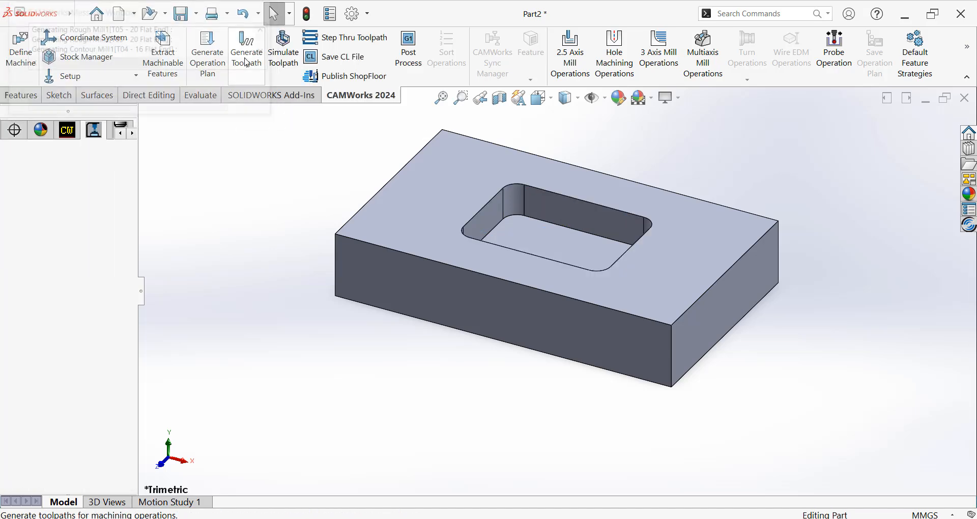
Run the toolpath simulation to the end and inspect the machined pocket with the design part comparison
click(275, 58)
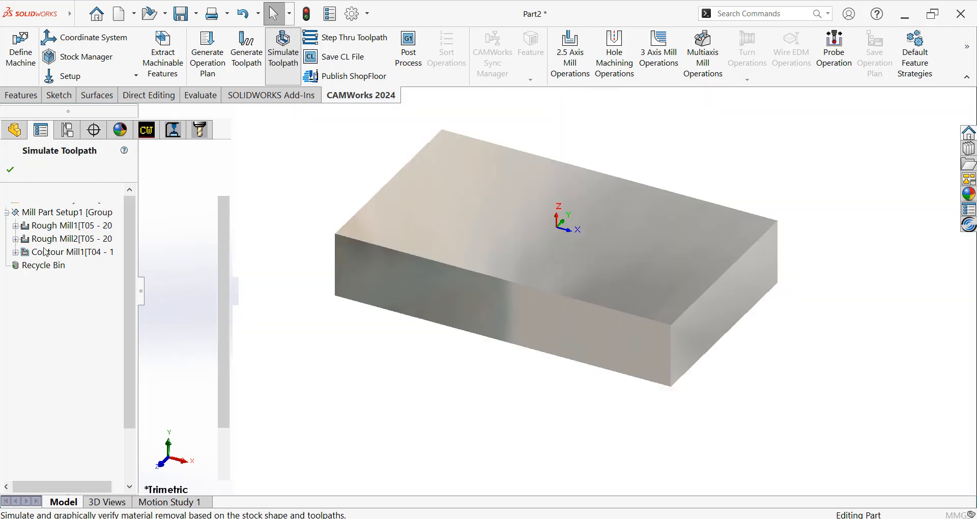
click(89, 255)
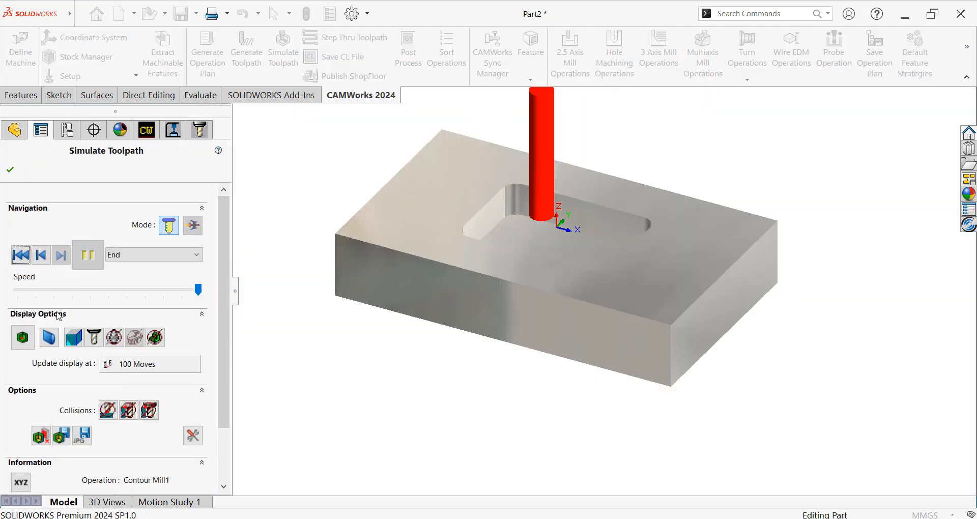
click(22, 337)
middle_drag(596, 216, 573, 312)
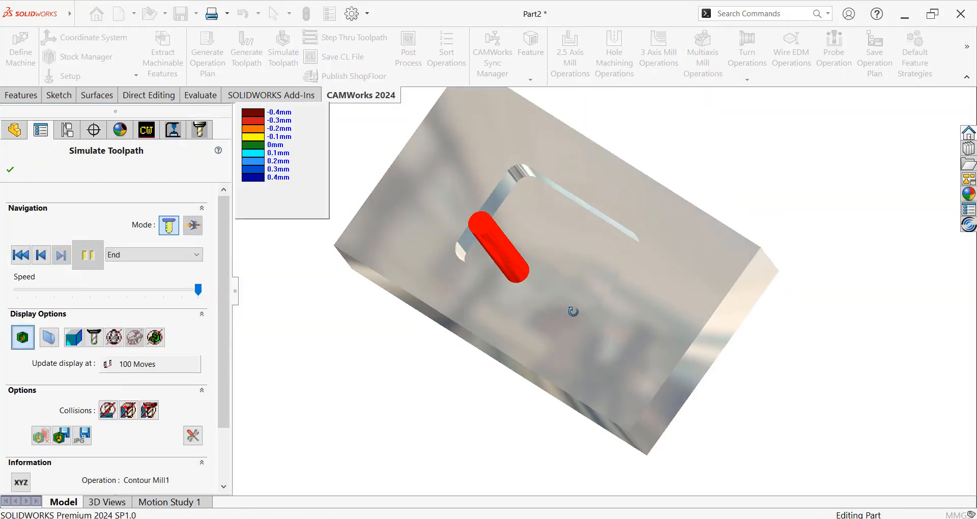
click(10, 170)
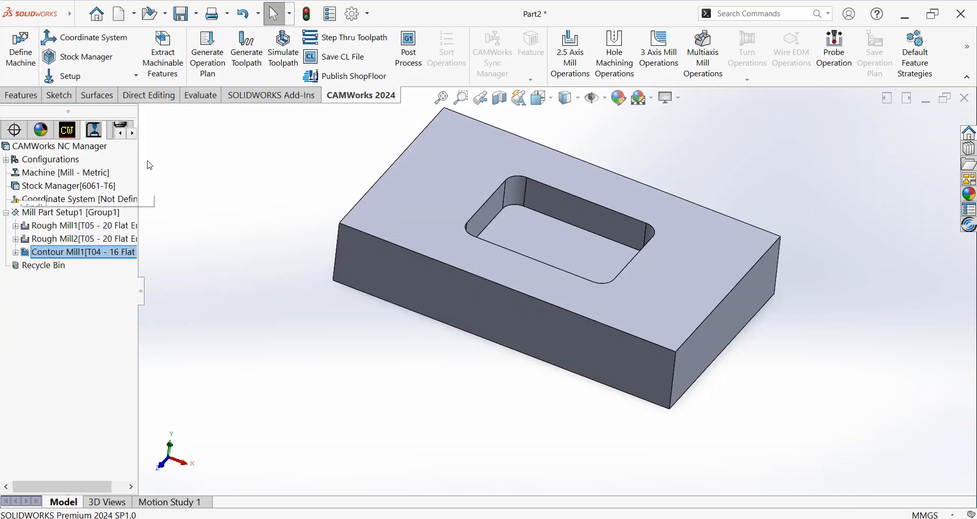
Open the definition of the Rough Mill1 operation at its roughing stepover setting
drag(139, 167, 172, 167)
right_click(95, 225)
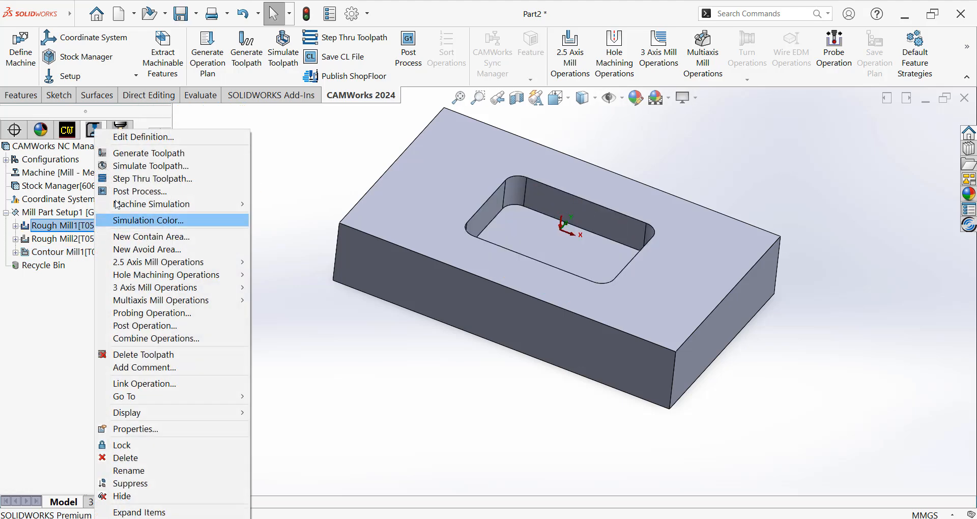
click(134, 137)
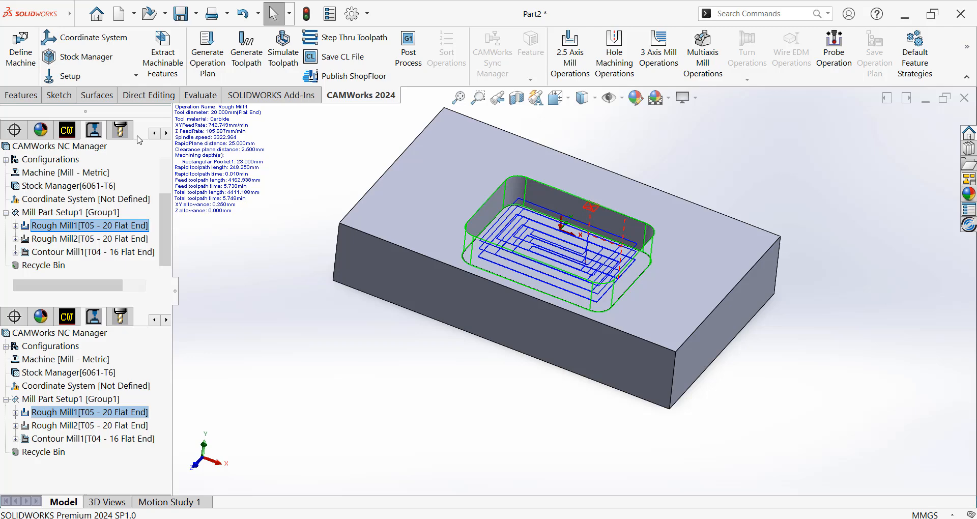
double_click(167, 240)
text(40)
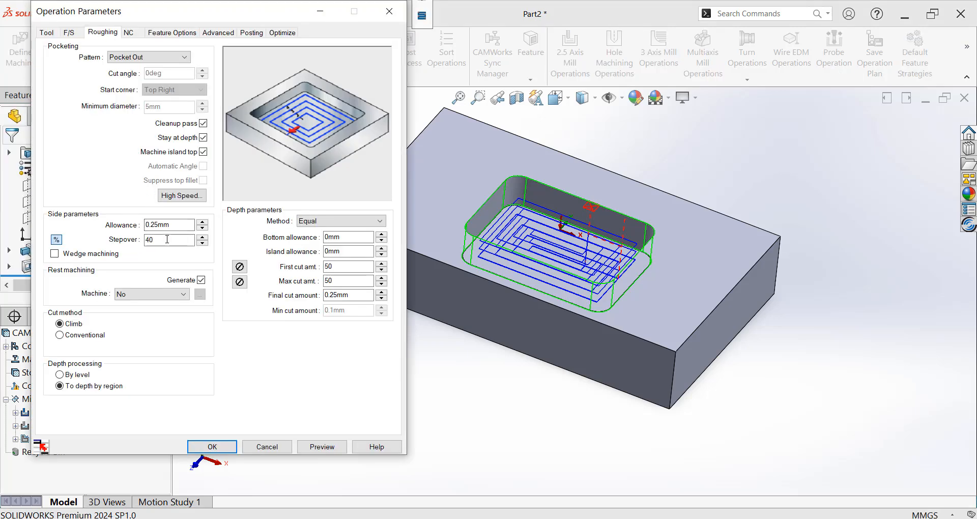
Examine the percentage stepover setting of Rough Mill1 against the spacing of its toolpath passes in the pocket
click(167, 239)
scroll(527, 211, up, 1)
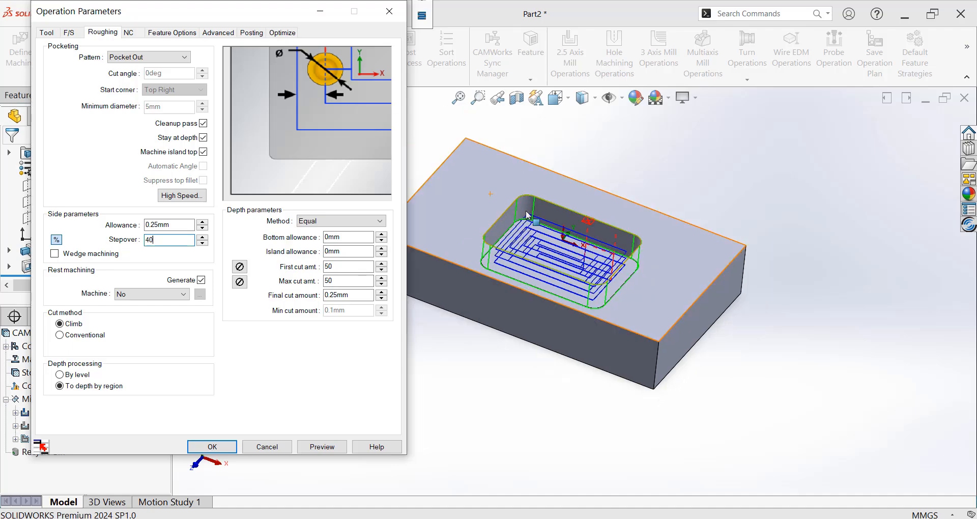
scroll(527, 212, up, 1)
scroll(527, 212, down, 3)
scroll(519, 291, up, 5)
scroll(518, 292, down, 4)
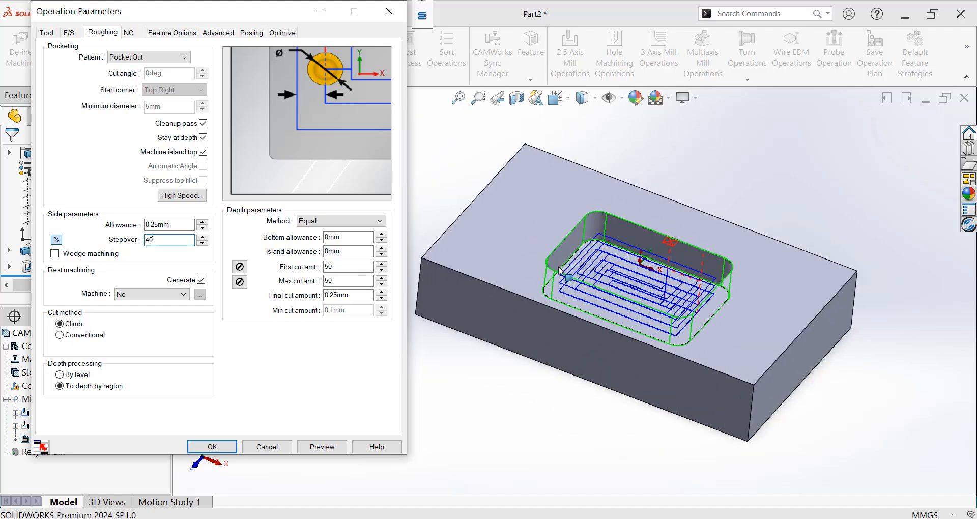
scroll(560, 270, down, 5)
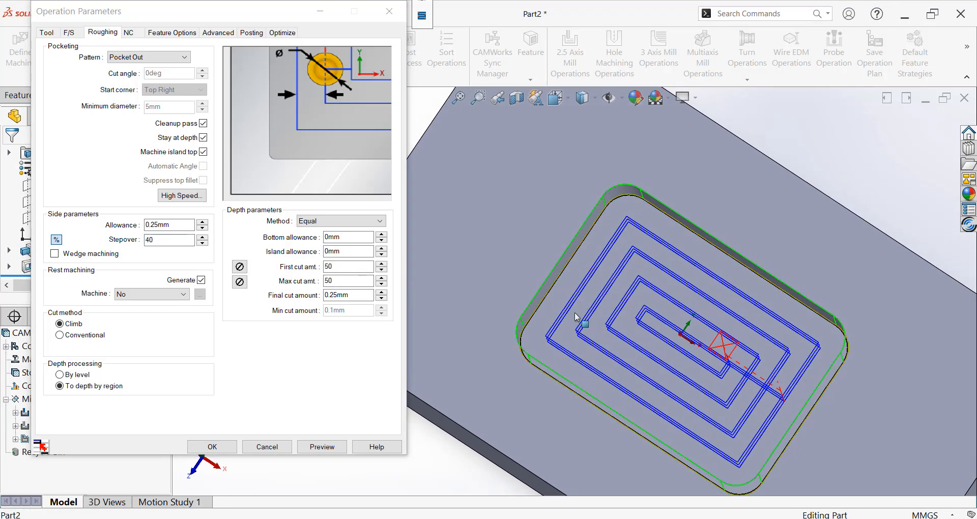
scroll(578, 326, down, 5)
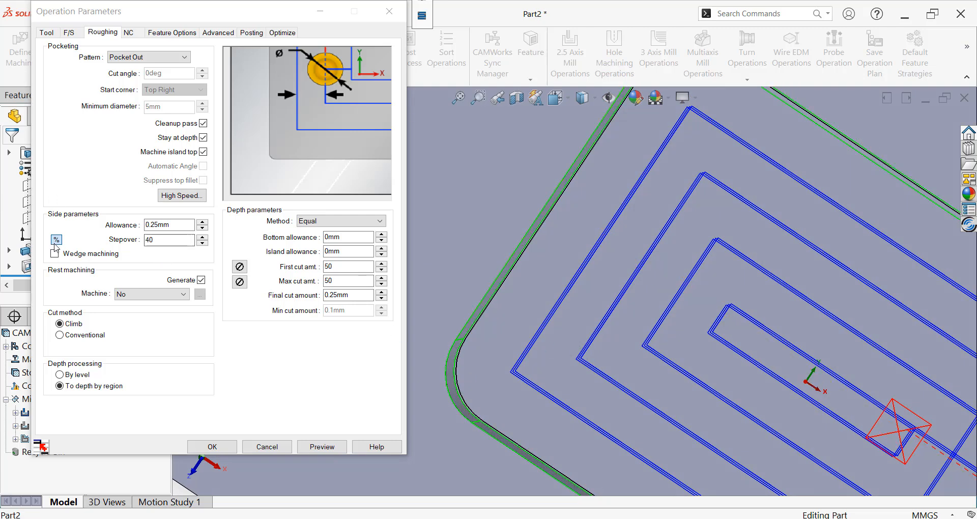
click(166, 243)
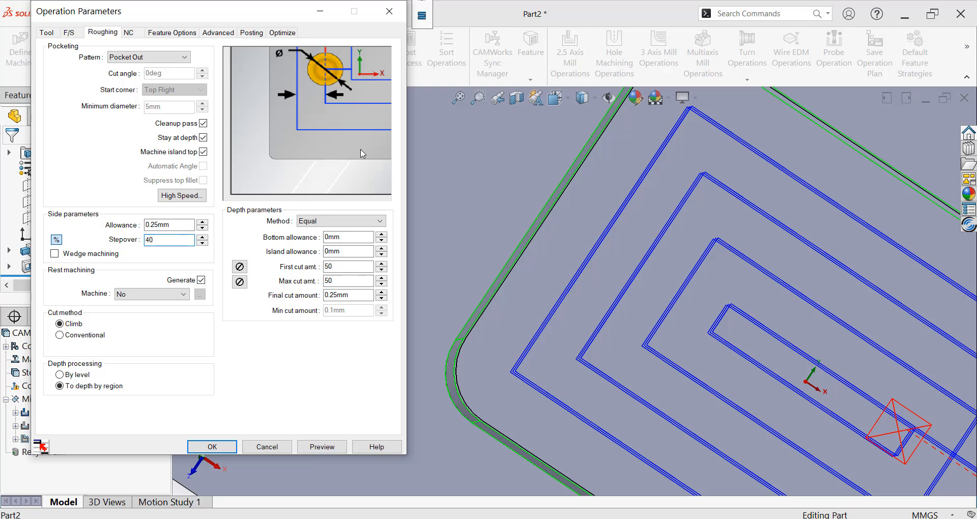
scroll(632, 267, up, 6)
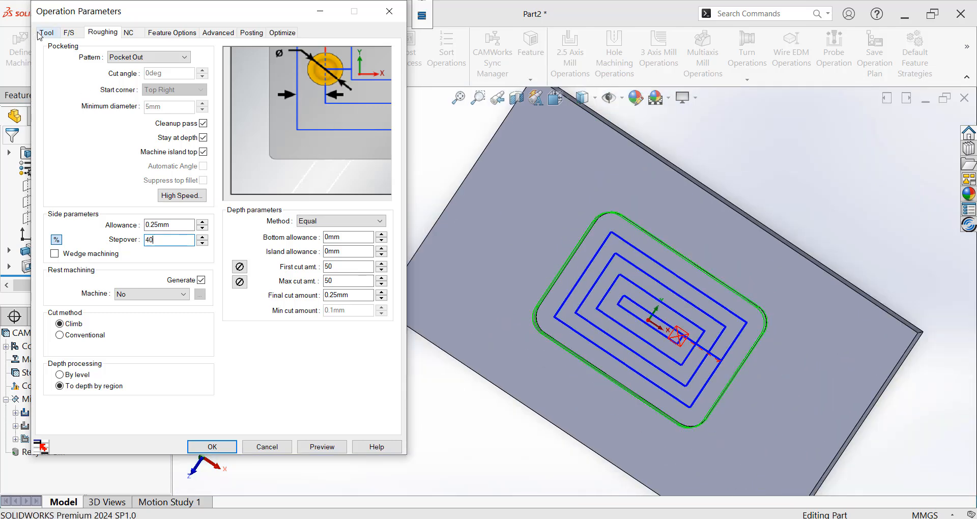
Check the cut diameter of the flat end mill and the feed and speed settings used by Rough Mill1
click(41, 34)
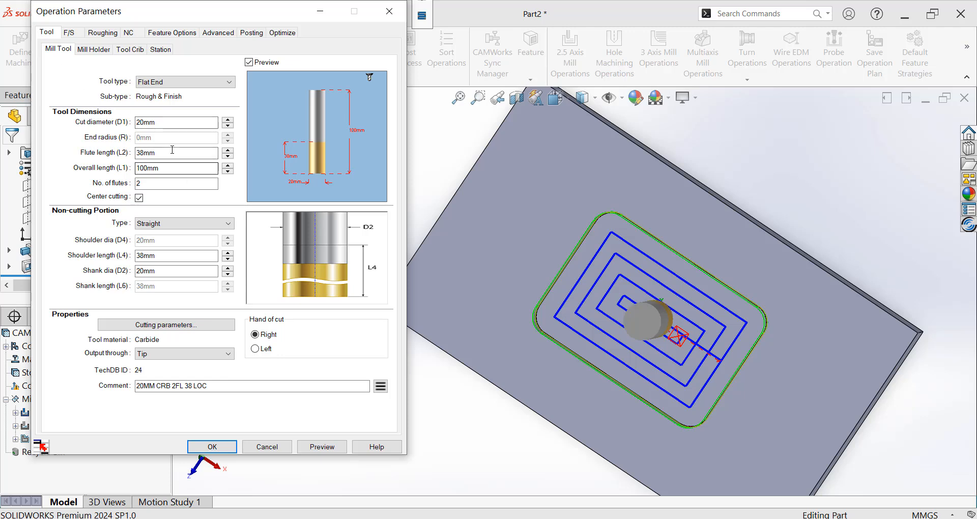
click(170, 122)
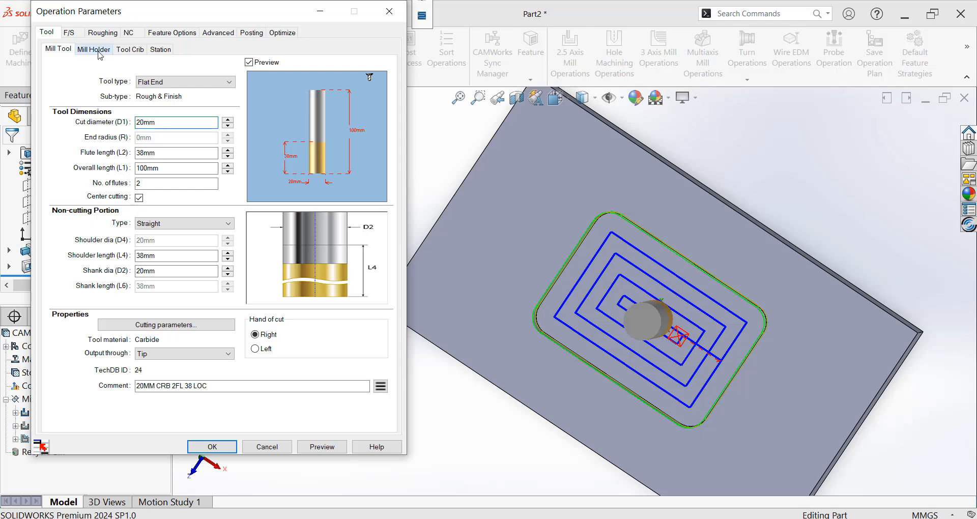
click(70, 32)
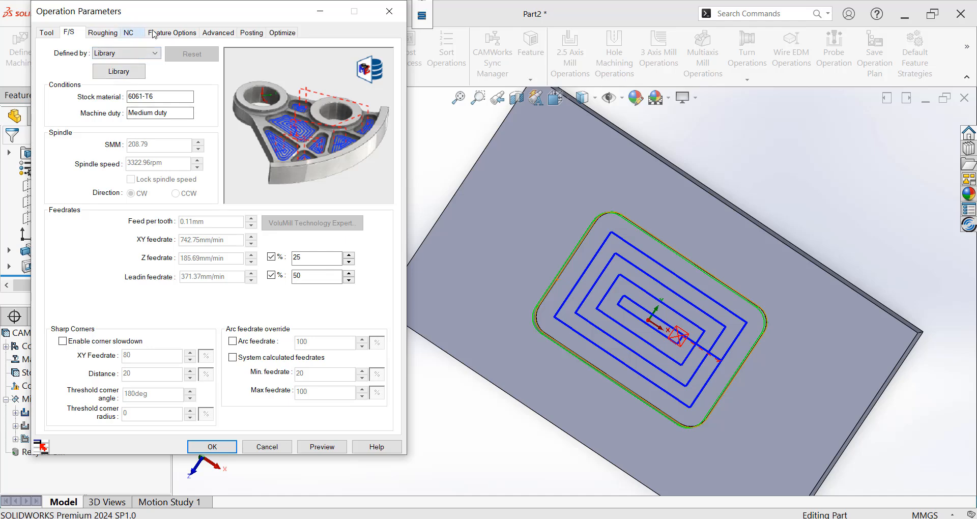
click(168, 34)
click(103, 34)
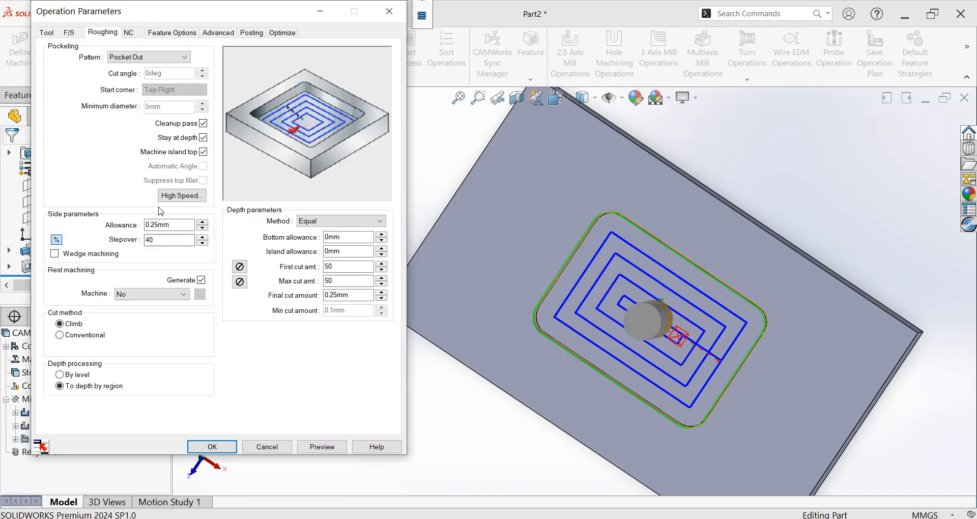
Set the Rough Mill1 stepover to 50 percent of the tool diameter and switch it to an absolute value of 10 mm
click(171, 240)
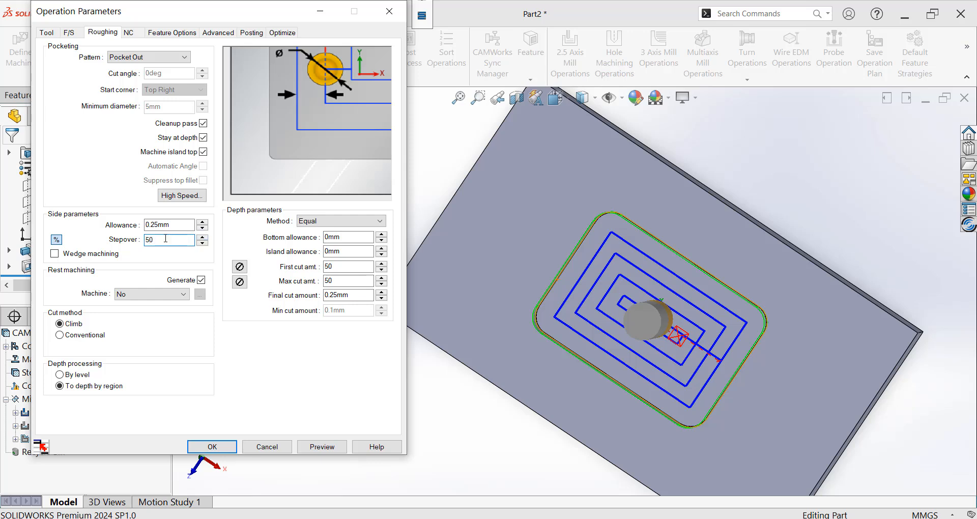
click(56, 241)
click(180, 239)
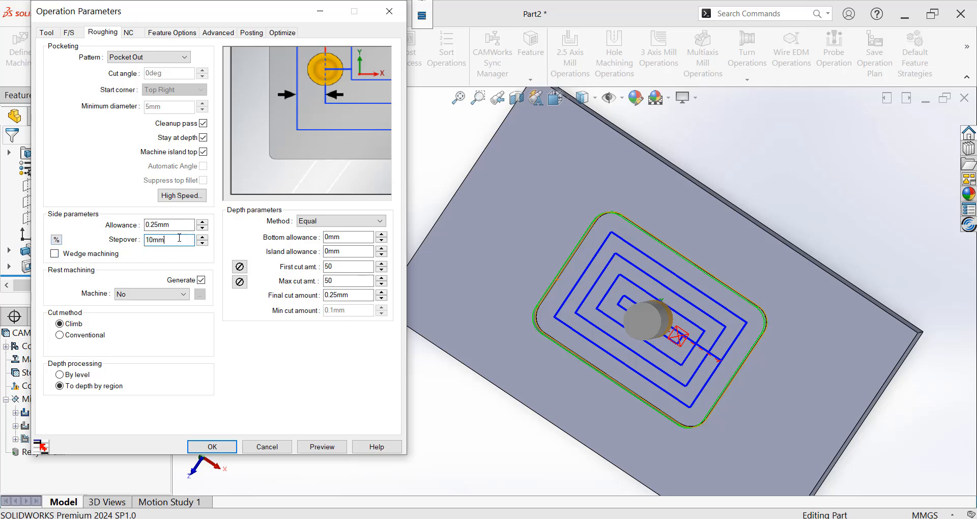
Compare the distance between neighbouring pocket passes with the absolute stepover value by inspecting the toolpath up close
scroll(678, 354, up, 2)
scroll(453, 288, down, 5)
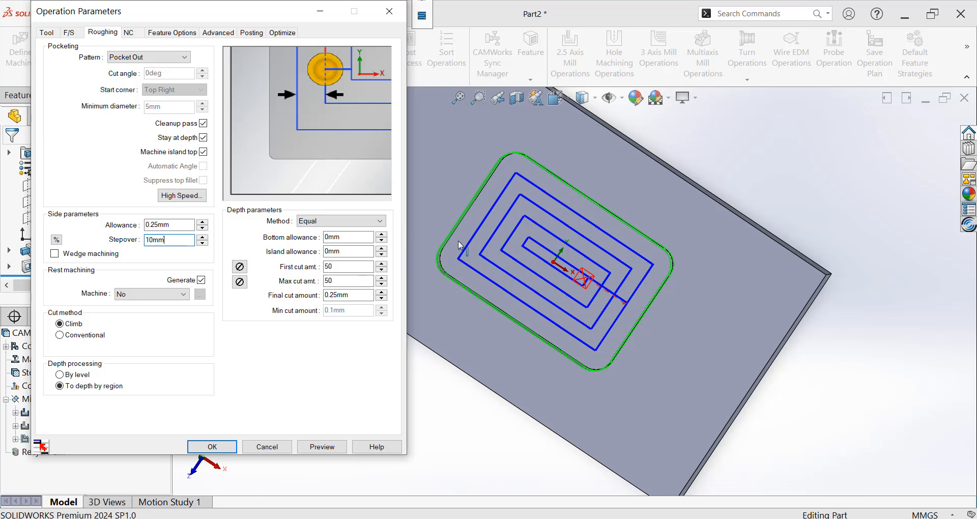
scroll(460, 246, down, 5)
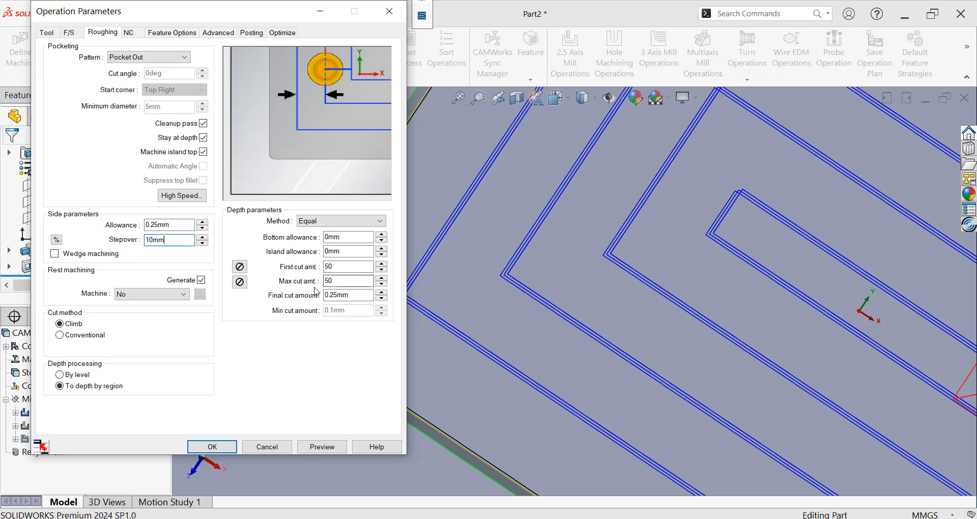
scroll(489, 289, up, 3)
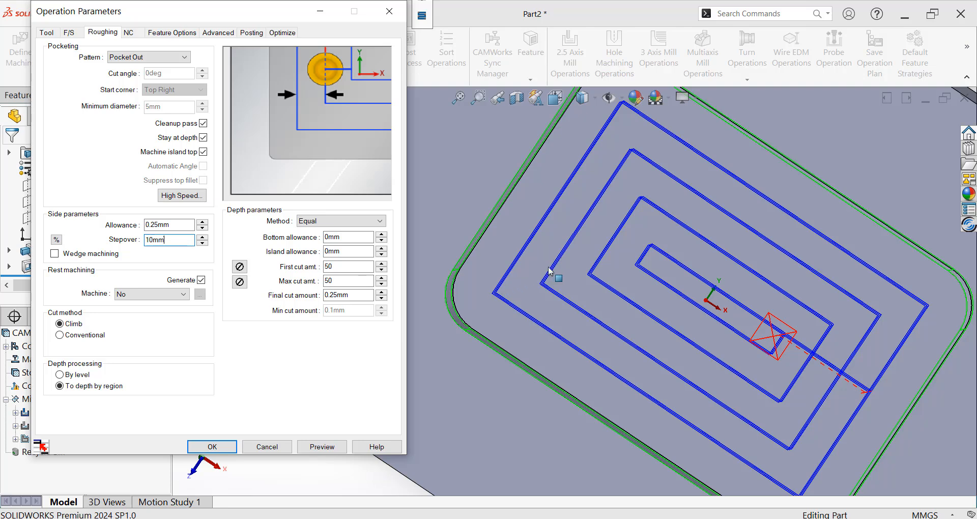
scroll(555, 274, down, 3)
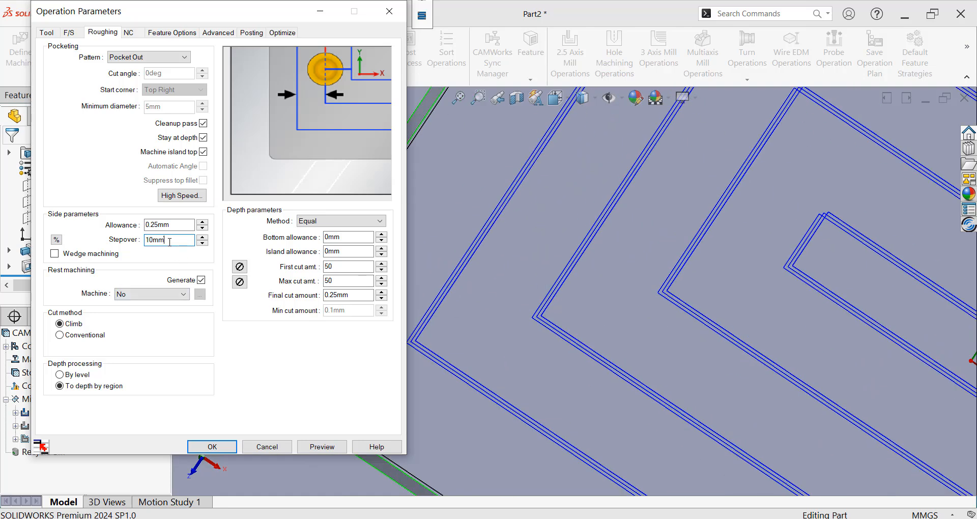
scroll(523, 254, up, 3)
scroll(520, 258, down, 3)
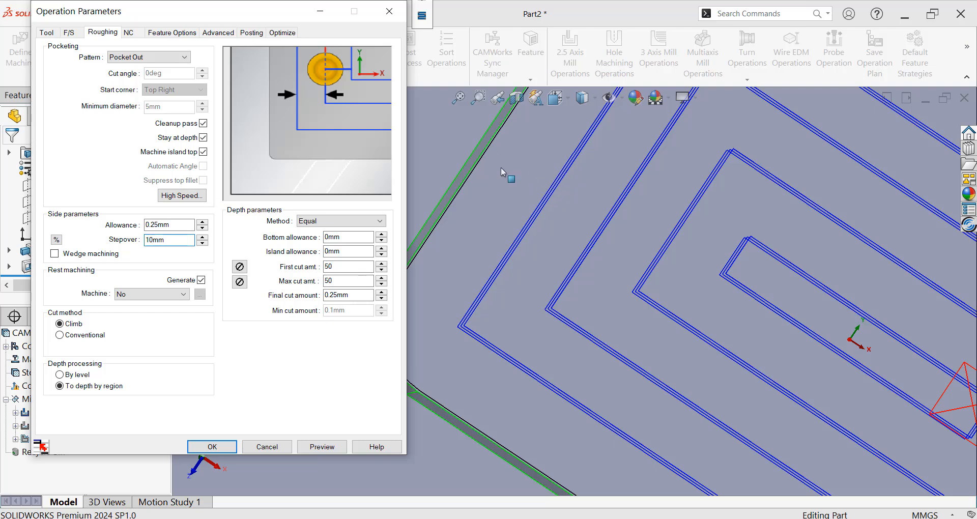
Check the cut diameter of the Rough Mill1 flat end mill and compare its preview with the pocket toolpath passes
click(46, 32)
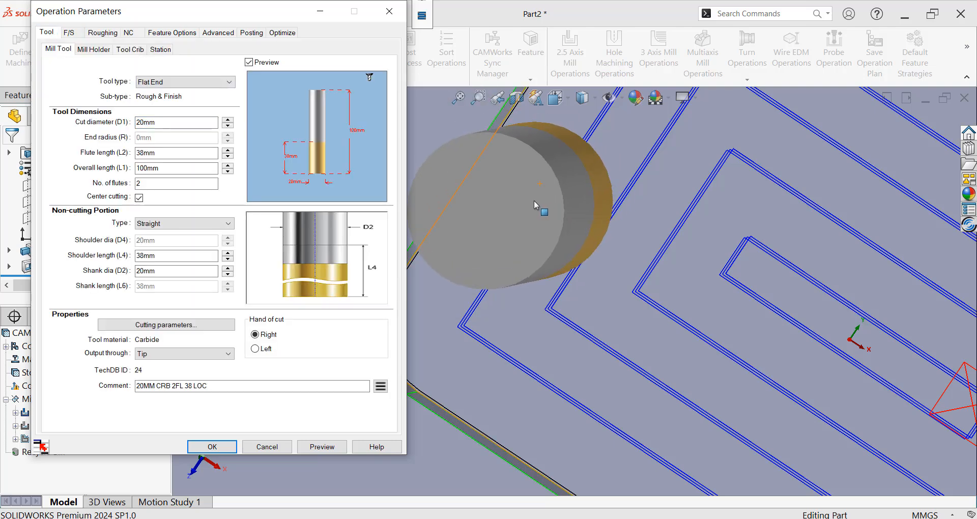
middle_drag(554, 151, 546, 121)
scroll(540, 157, up, 1)
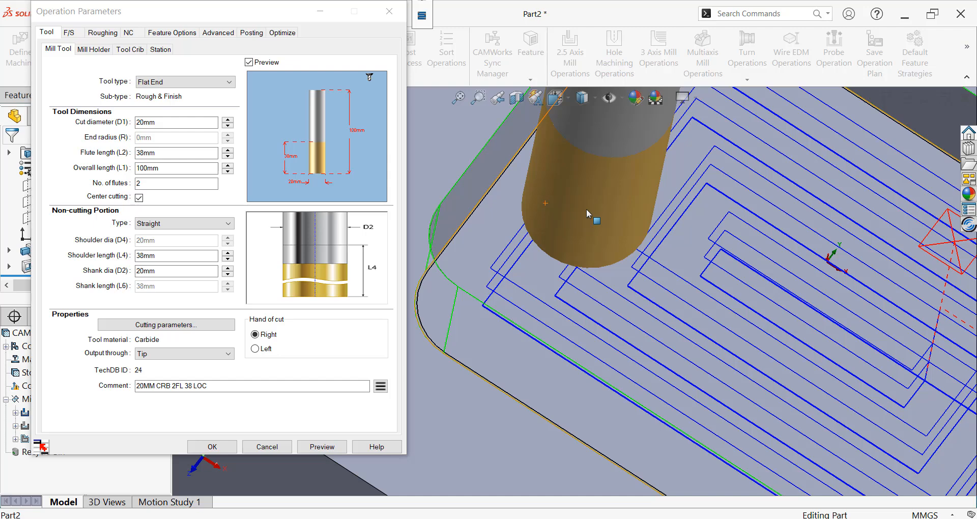
middle_drag(583, 206, 500, 224)
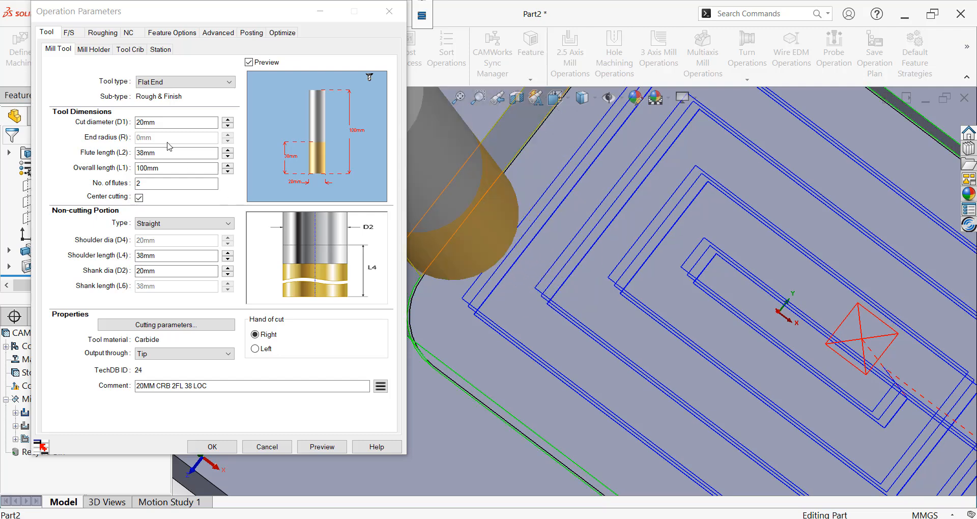
Set the Rough Mill1 stepover to 8 mm and switch it back to a percentage of the tool diameter
click(106, 34)
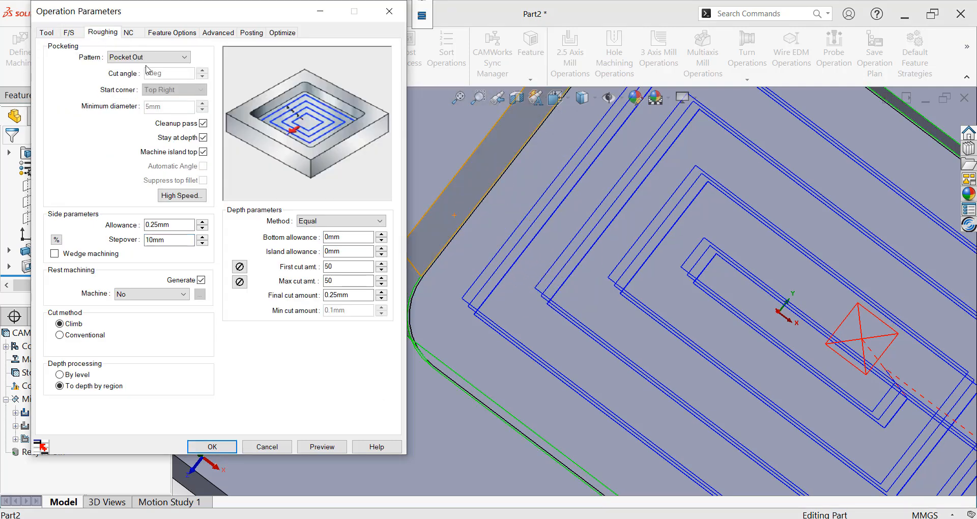
double_click(176, 240)
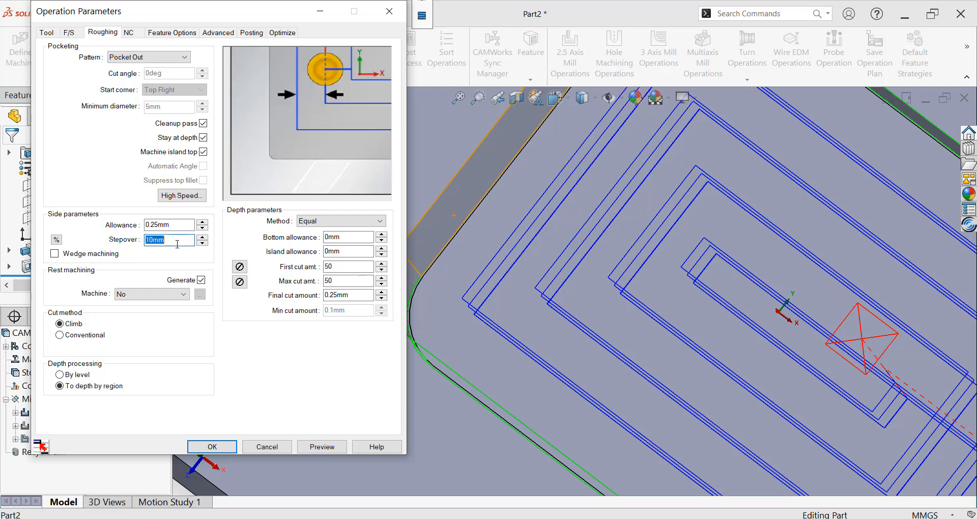
text(8)
click(181, 227)
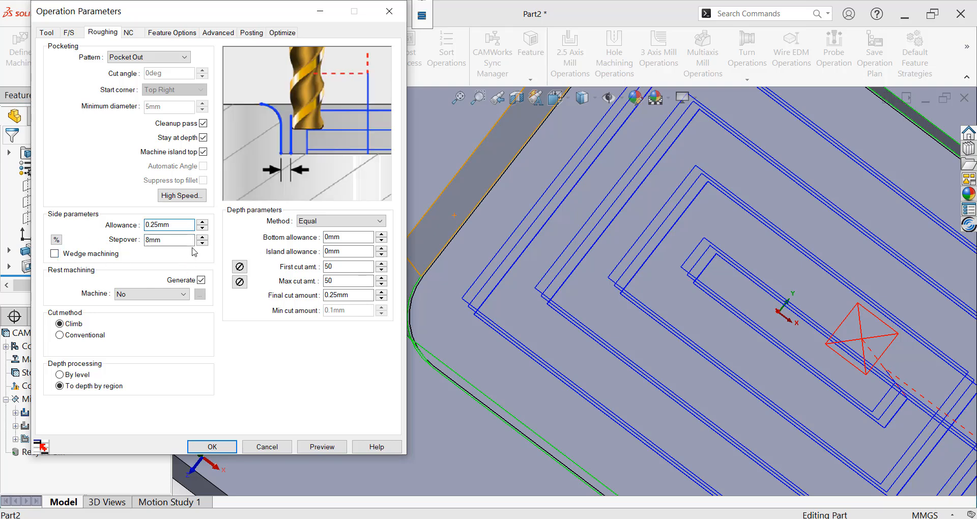
click(180, 243)
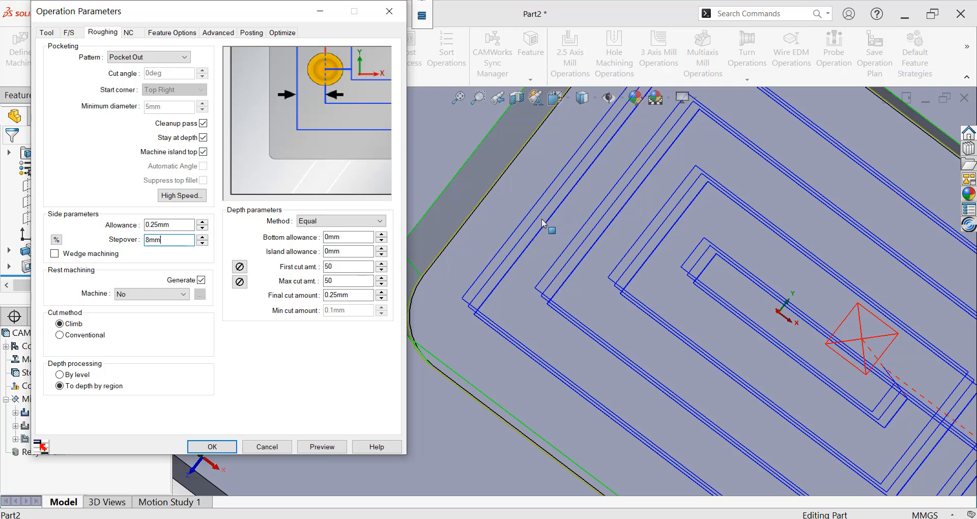
click(60, 238)
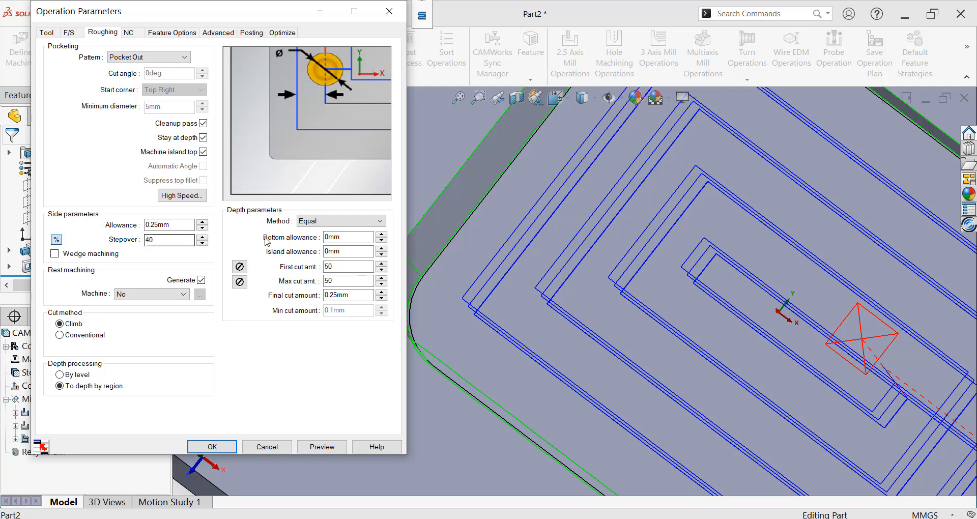
Examine the spacing between the existing pocket passes from the outer loop inward
scroll(545, 228, up, 4)
scroll(481, 215, up, 5)
scroll(568, 293, down, 3)
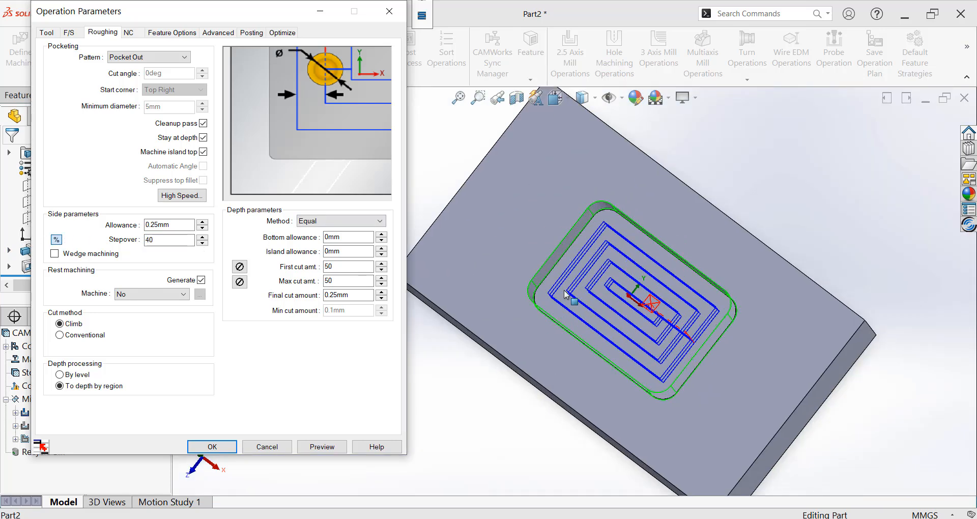
middle_drag(532, 268, 542, 285)
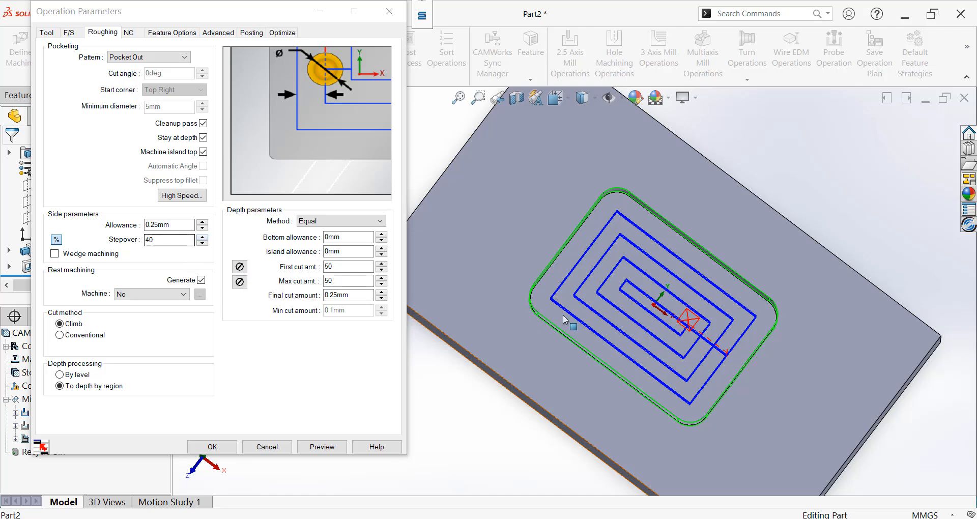
scroll(564, 320, down, 3)
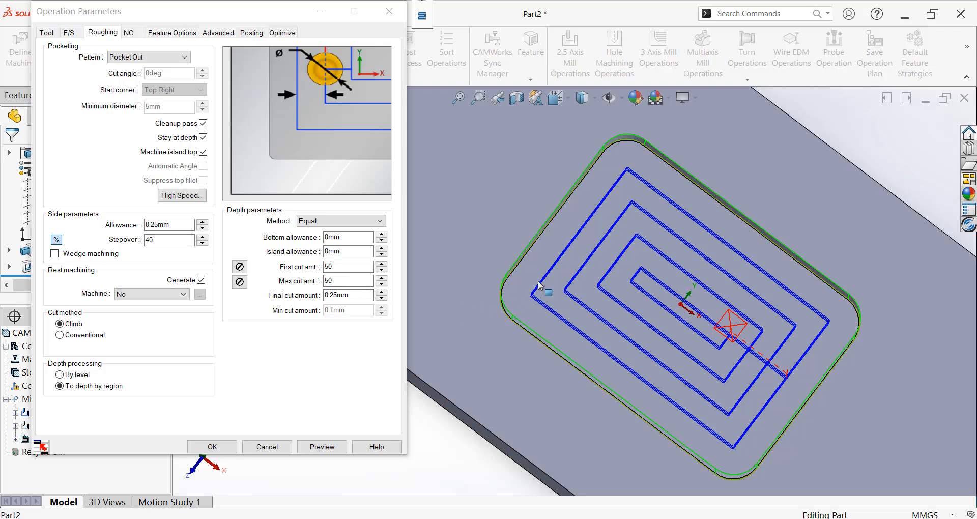
scroll(617, 242, down, 2)
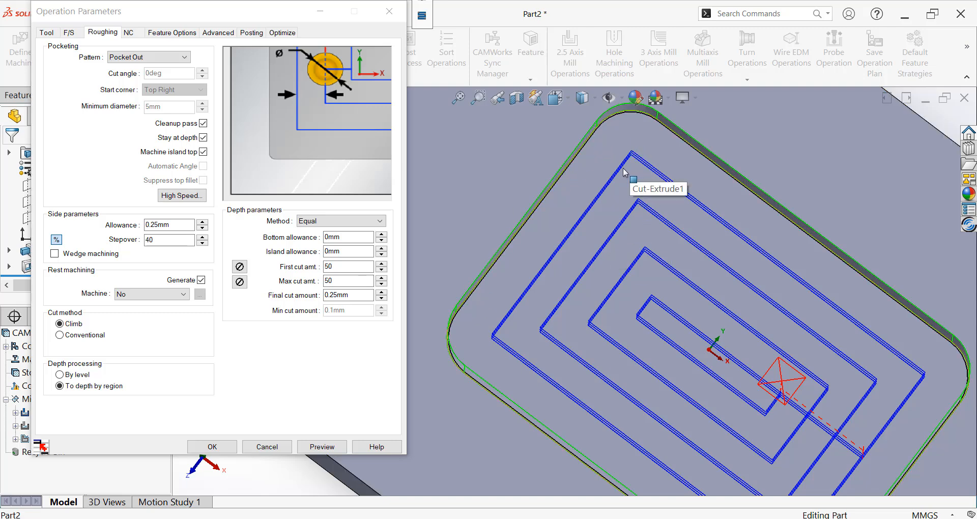
Set the Rough Mill1 stepover to 10 percent, preview the toolpath in the pocket and return to the operation parameters
double_click(167, 241)
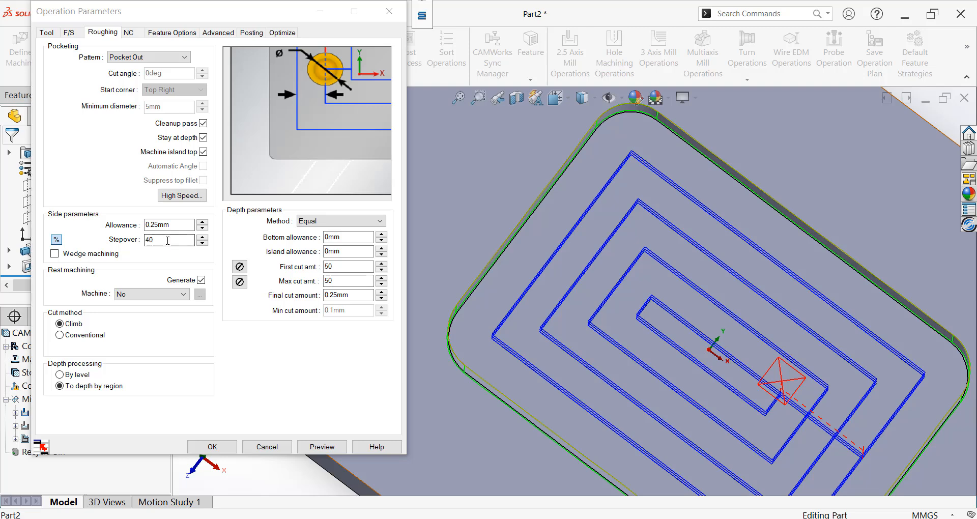
text(1)
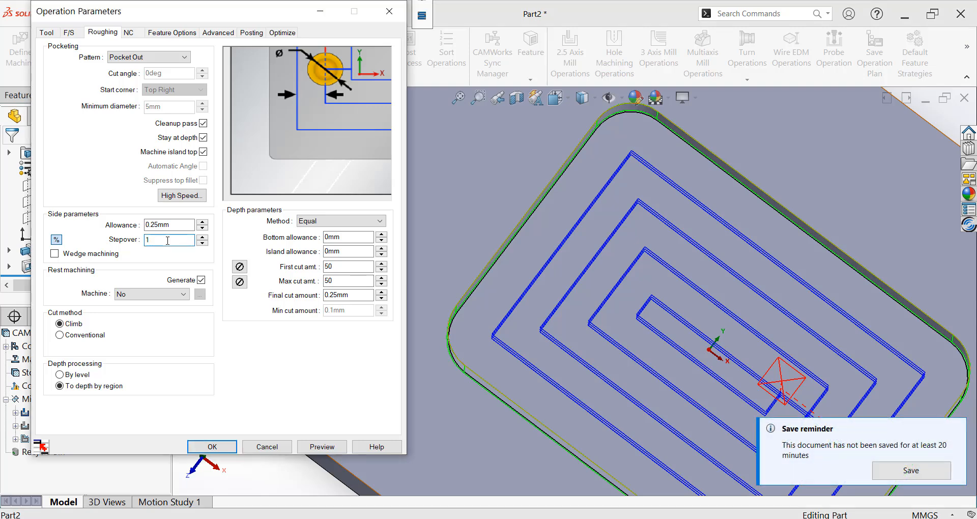
text(0)
click(315, 448)
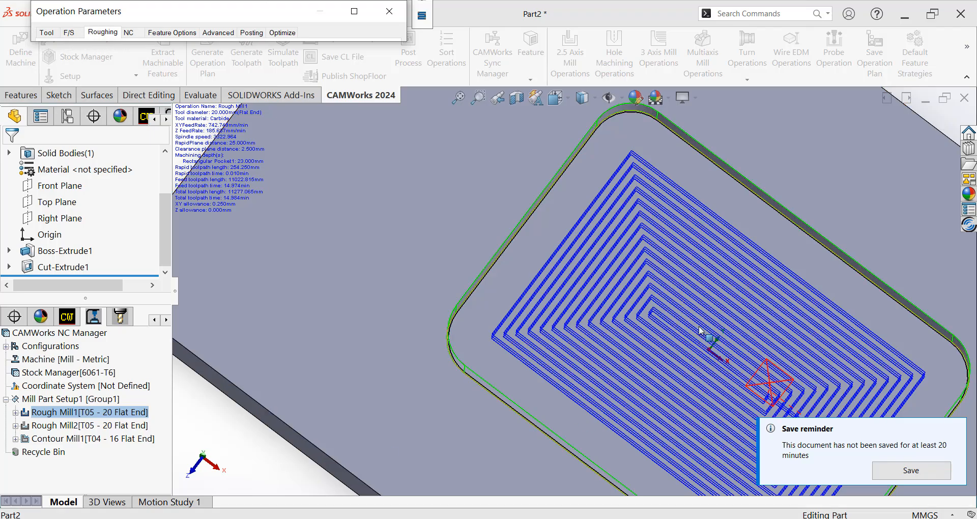
scroll(670, 318, down, 3)
scroll(505, 289, up, 2)
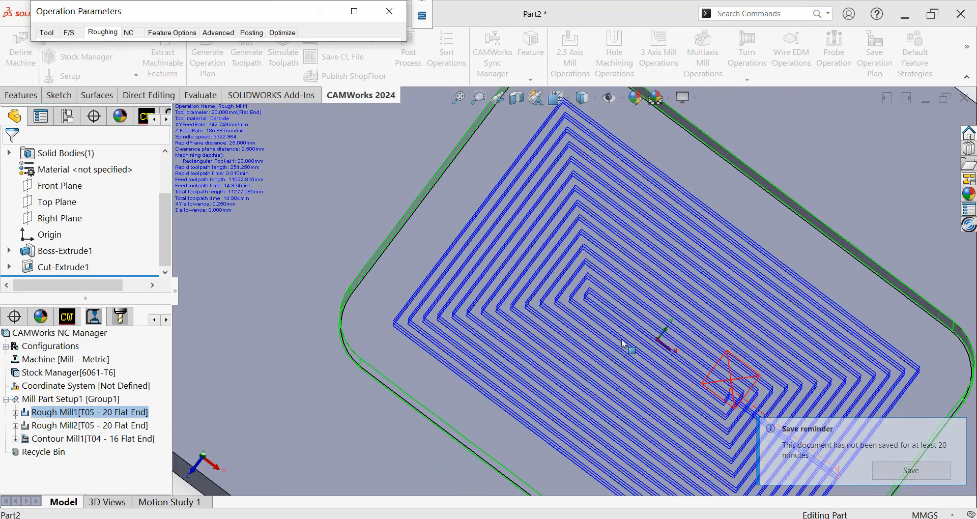
middle_drag(505, 289, 502, 188)
click(354, 13)
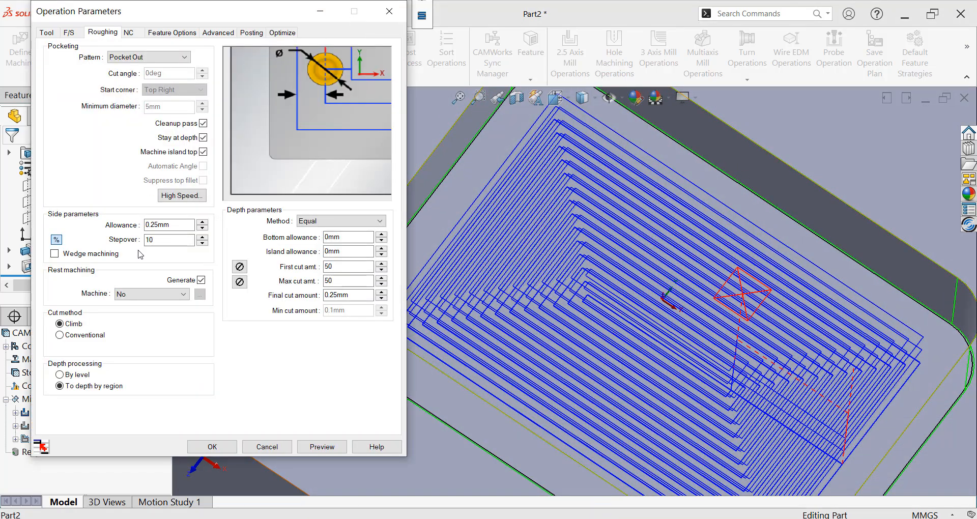
Set the Rough Mill1 stepover to 40 percent, preview the pocket toolpath and close the operation parameters
double_click(161, 241)
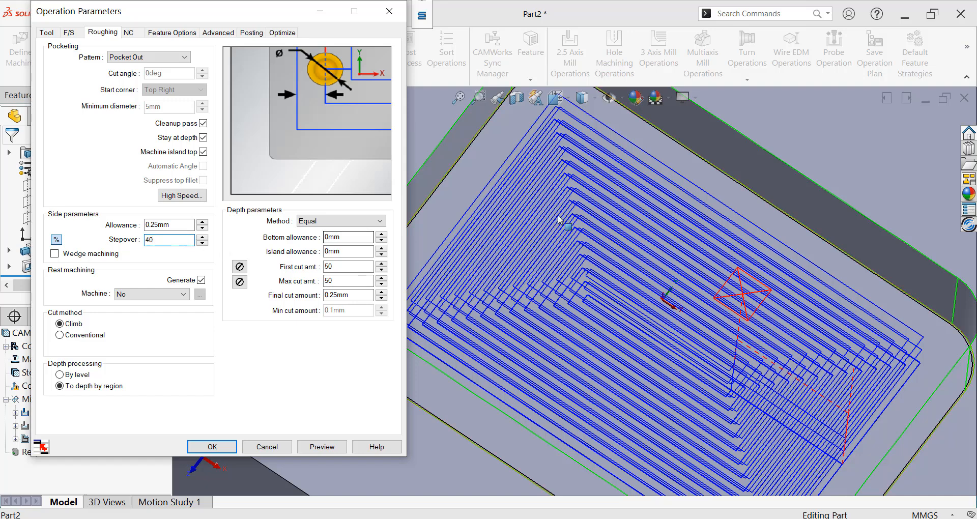
click(322, 447)
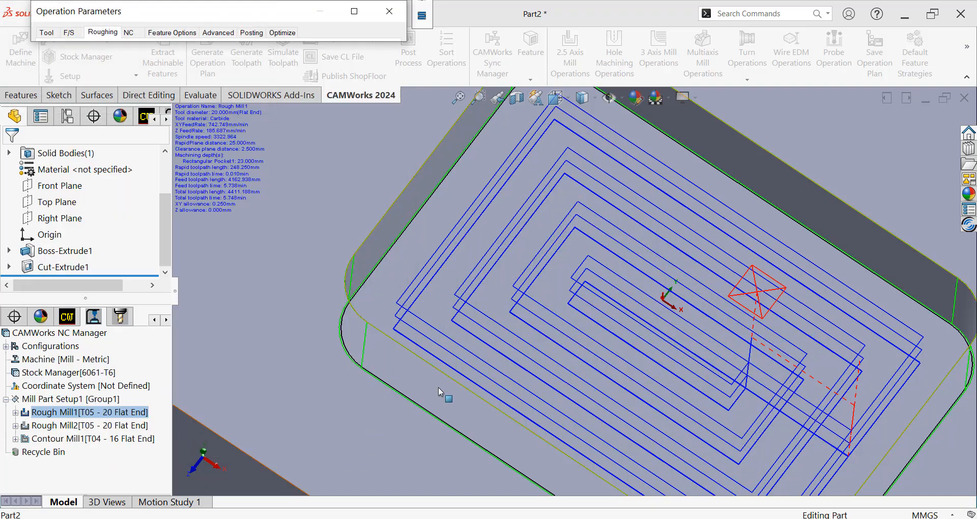
middle_drag(525, 332, 504, 377)
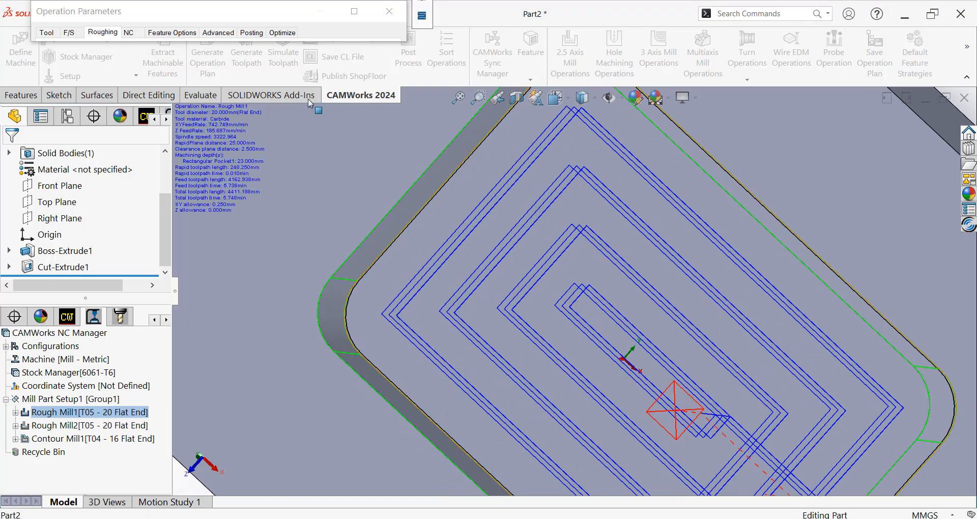
click(365, 18)
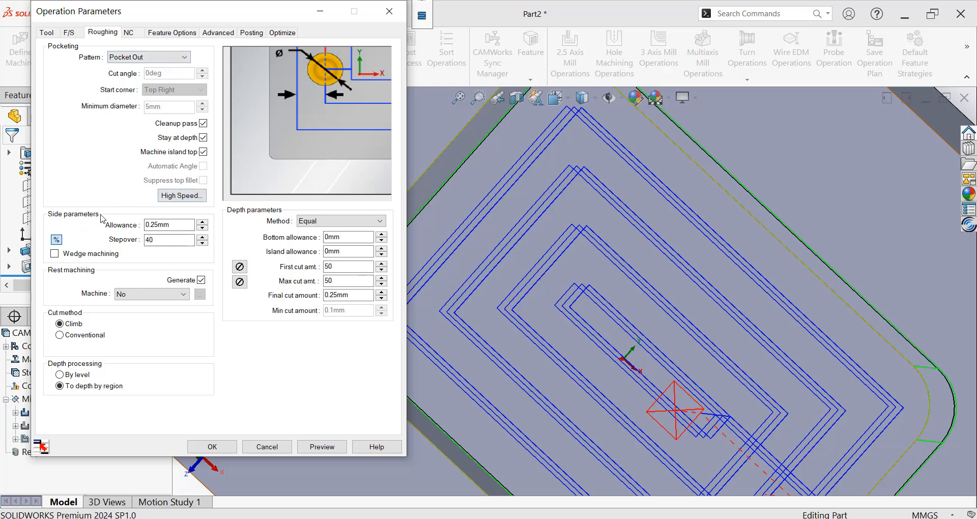
scroll(593, 226, up, 5)
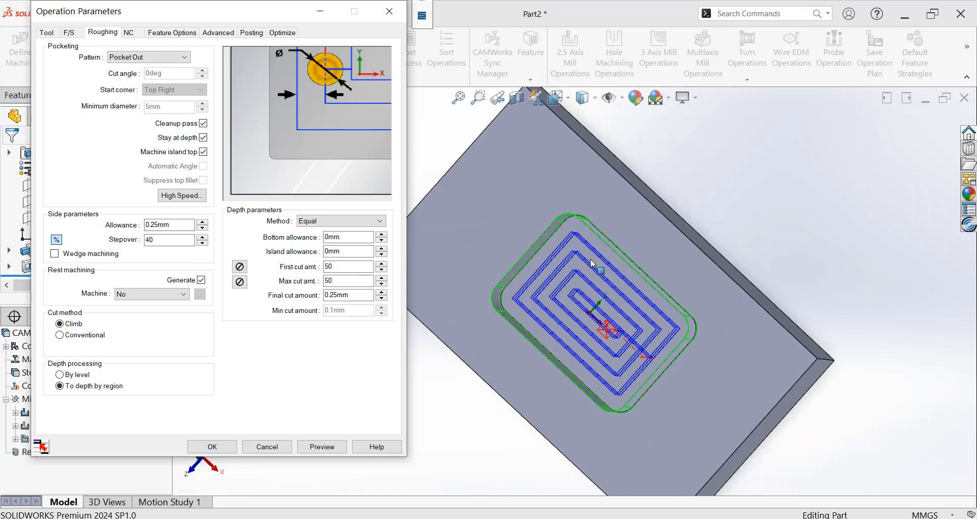
middle_drag(591, 264, 590, 148)
click(390, 12)
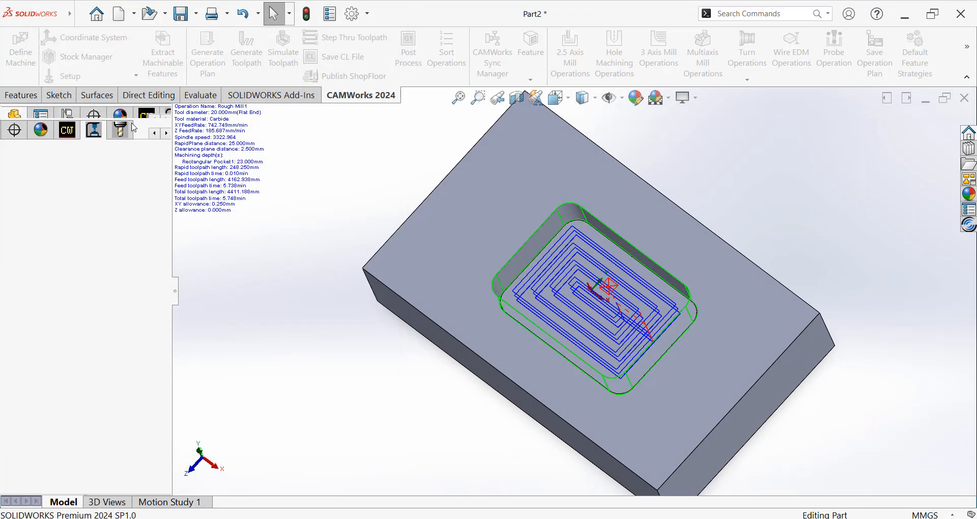
Select the rectangular pocket in the CAMWorks feature tree and switch to the Constant Stepover Example 1 part
click(77, 134)
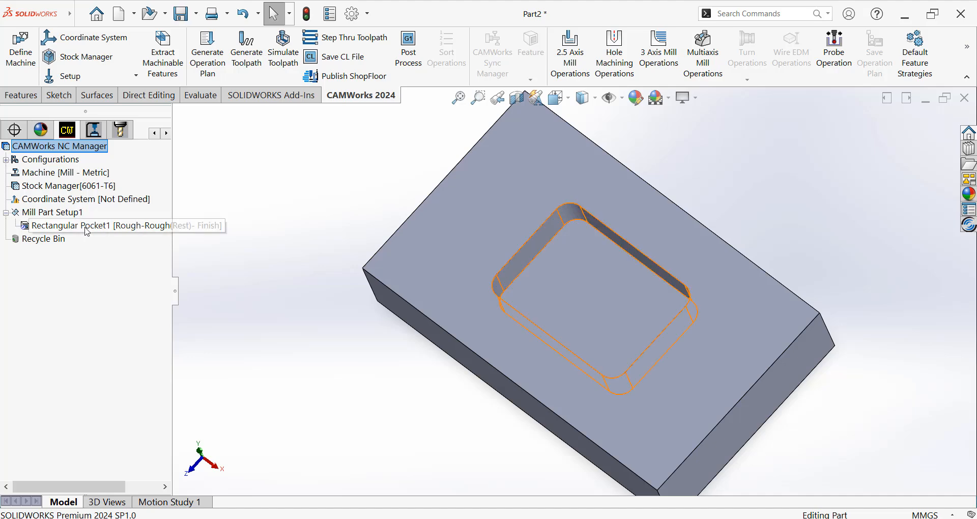
click(88, 227)
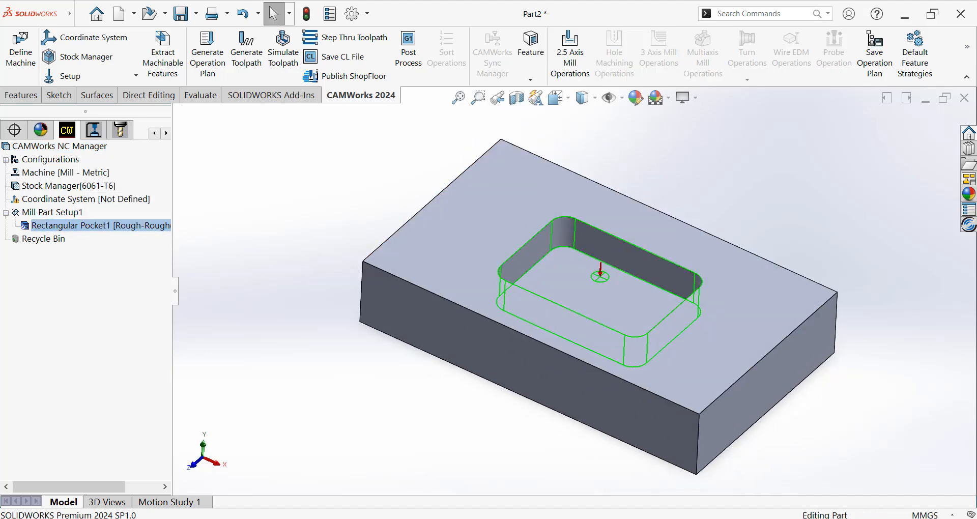
mouse_move(407, 497)
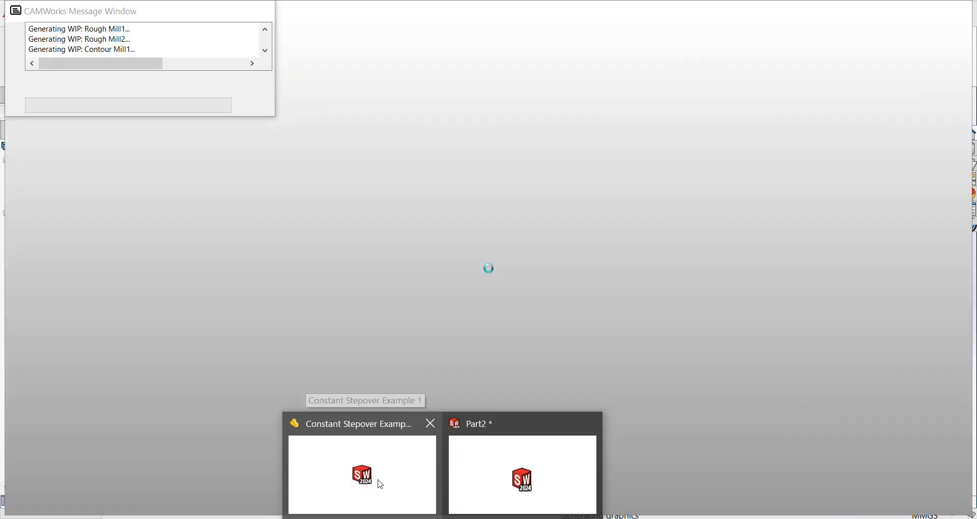
click(380, 484)
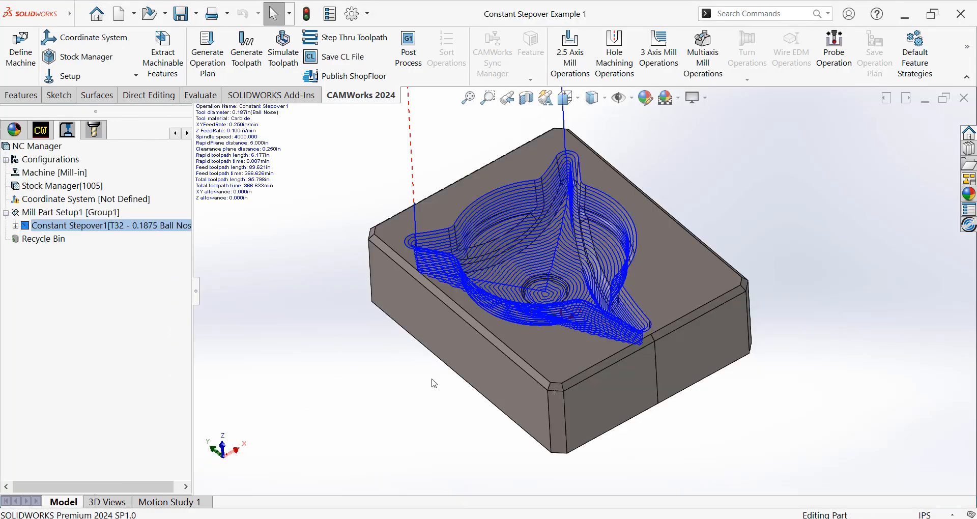
Examine the spacing of the Constant Stepover passes along the curved walls and floor of the three-lobed cavity
scroll(456, 238, down, 5)
scroll(456, 238, up, 6)
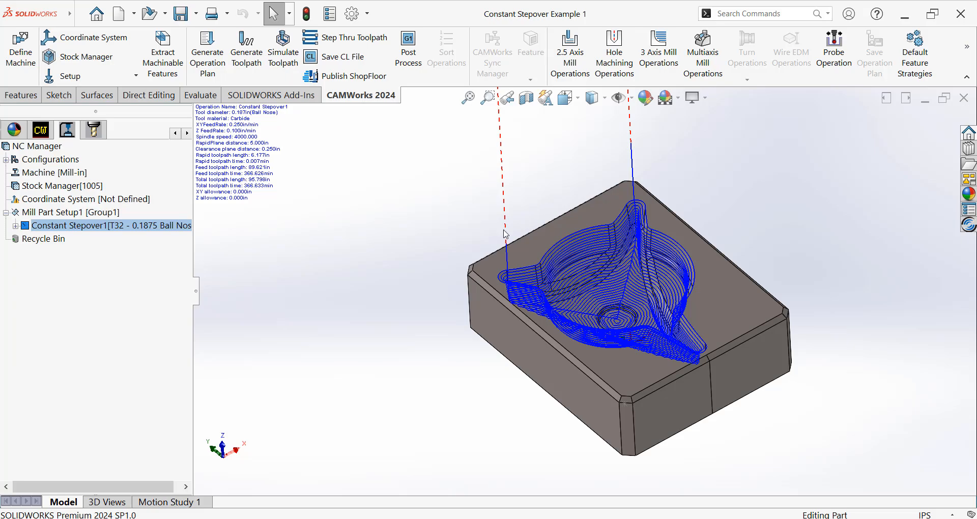
scroll(595, 266, down, 3)
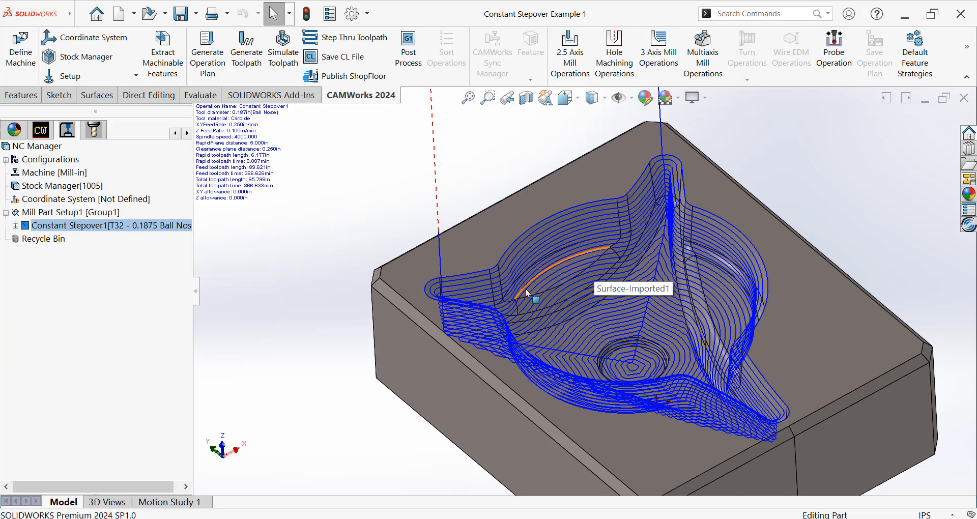
scroll(528, 294, down, 4)
middle_drag(524, 299, 524, 328)
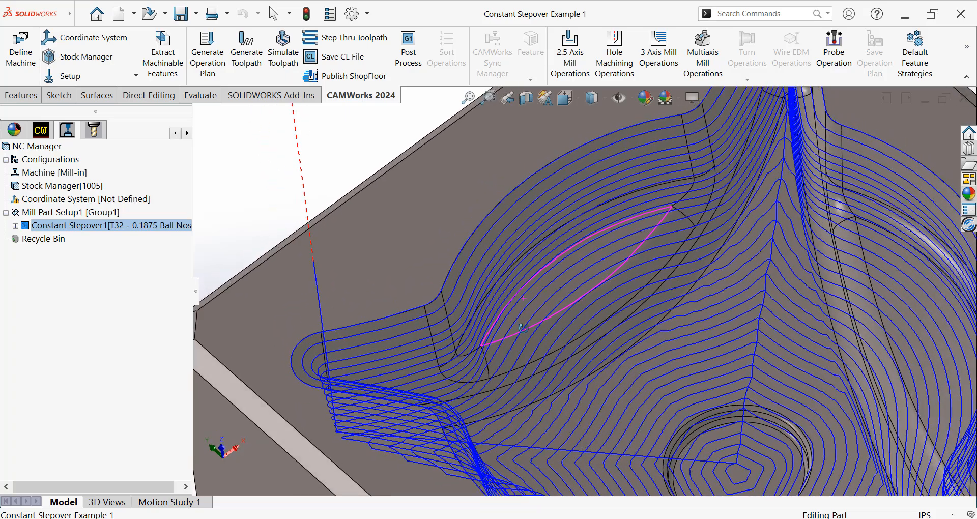
scroll(549, 305, up, 3)
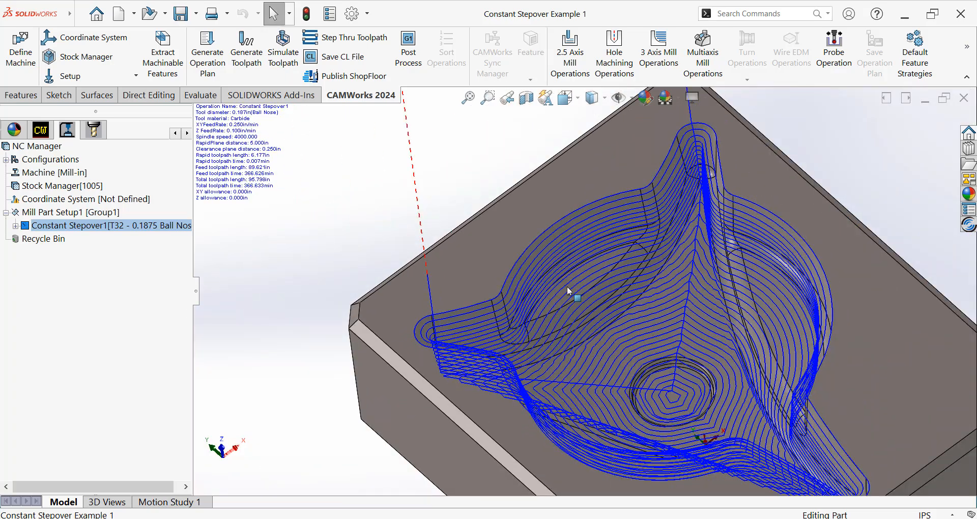
middle_drag(549, 341, 604, 319)
scroll(604, 318, down, 5)
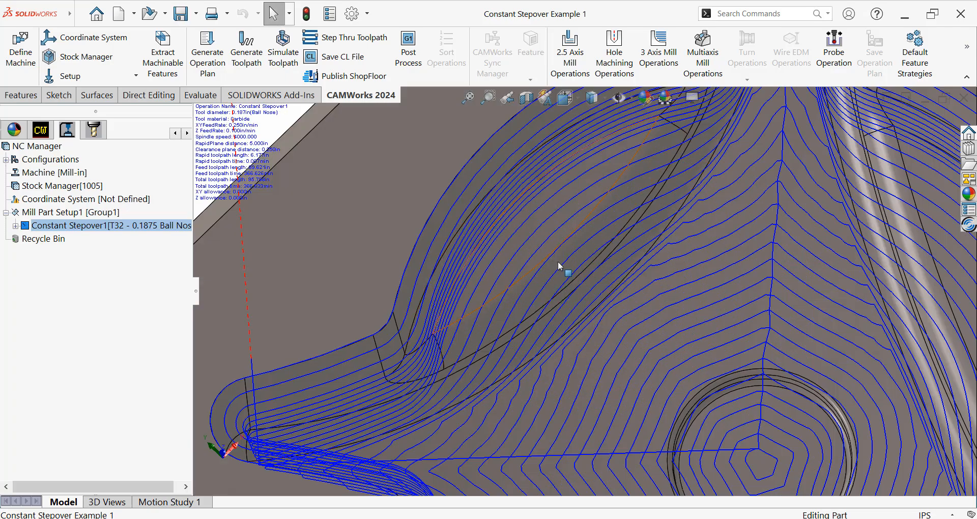
scroll(586, 311, up, 5)
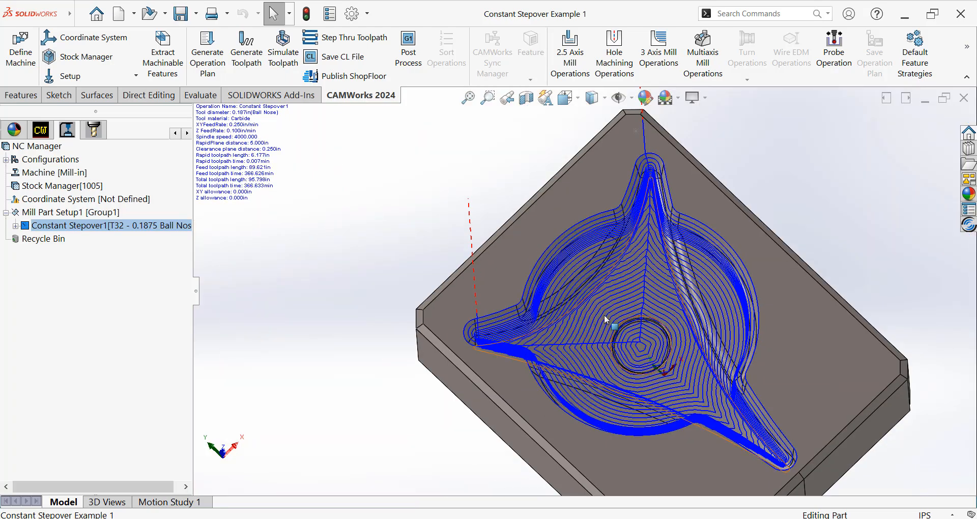
middle_drag(604, 317, 580, 235)
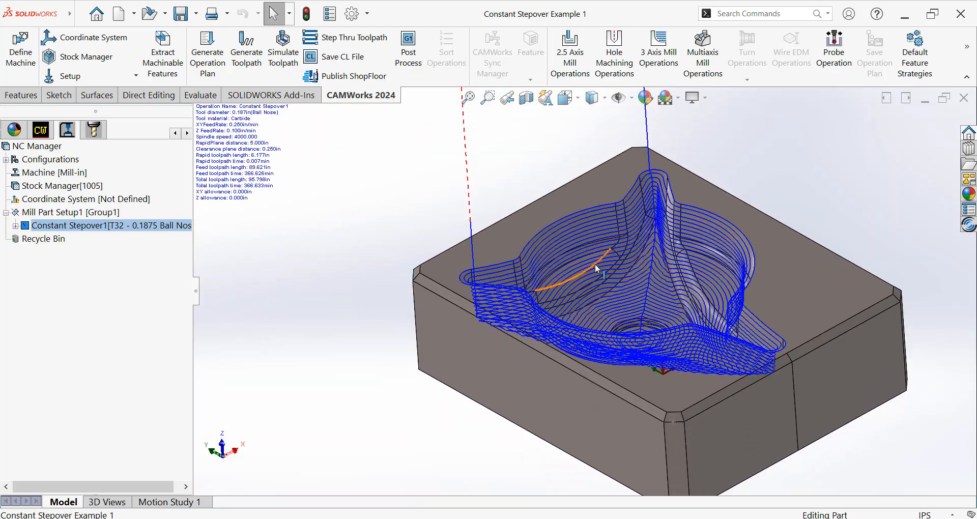
scroll(598, 269, down, 5)
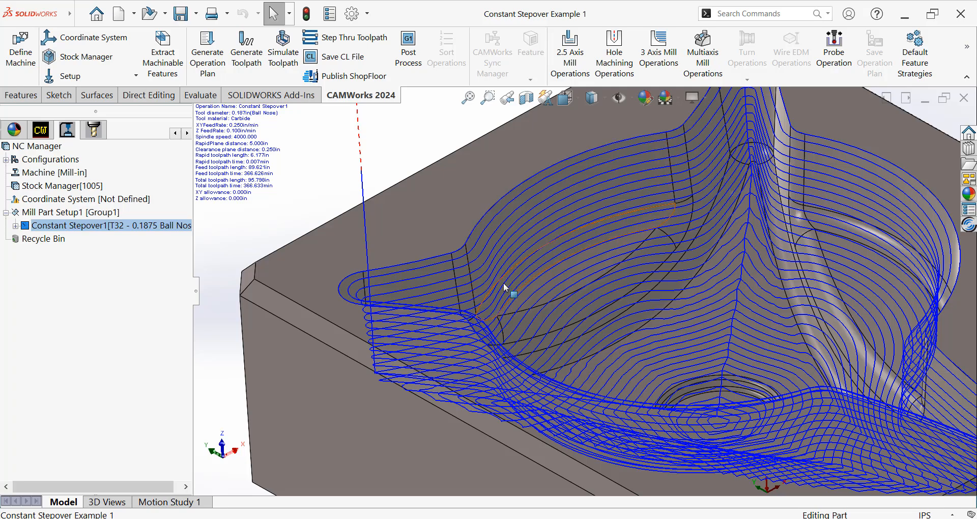
Select the crescent-shaped floor face in a cavity lobe, and select Mill Part Setup1 to view the cavity without the toolpath
mouse_move(504, 287)
middle_down()
mouse_move(517, 308)
mouse_move(503, 279)
middle_up()
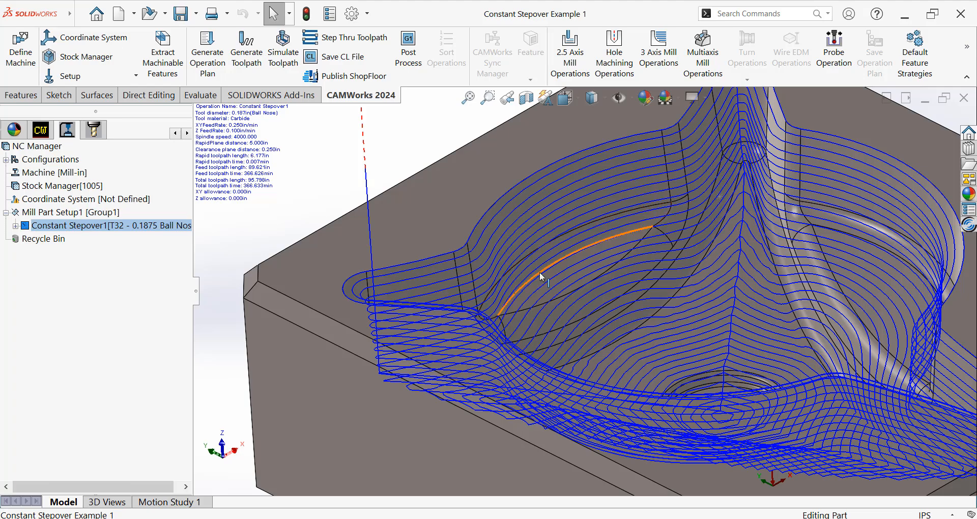
scroll(539, 272, up, 5)
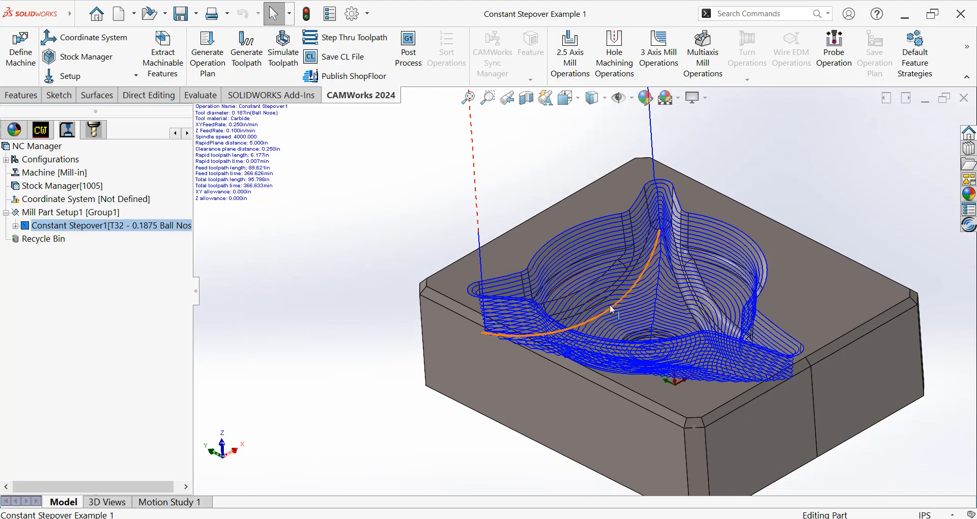
scroll(591, 283, down, 2)
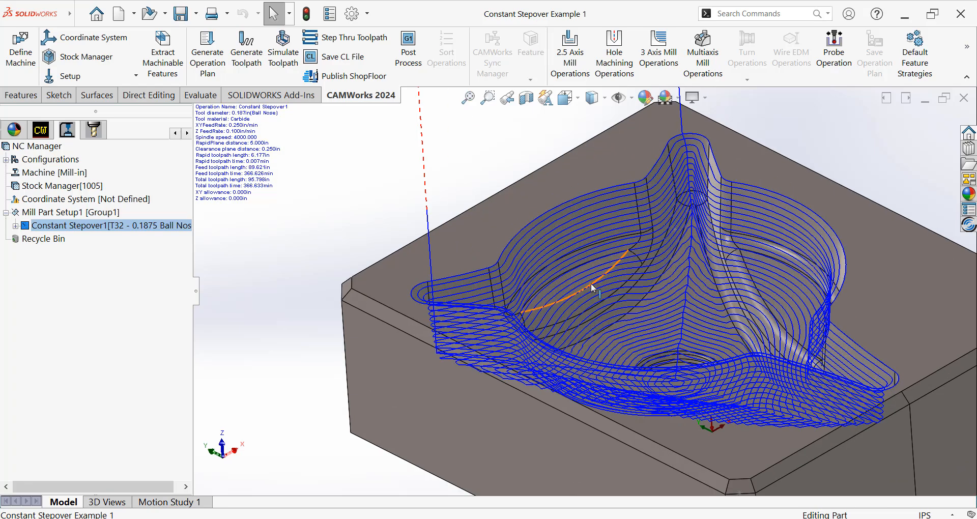
middle_drag(609, 308, 571, 240)
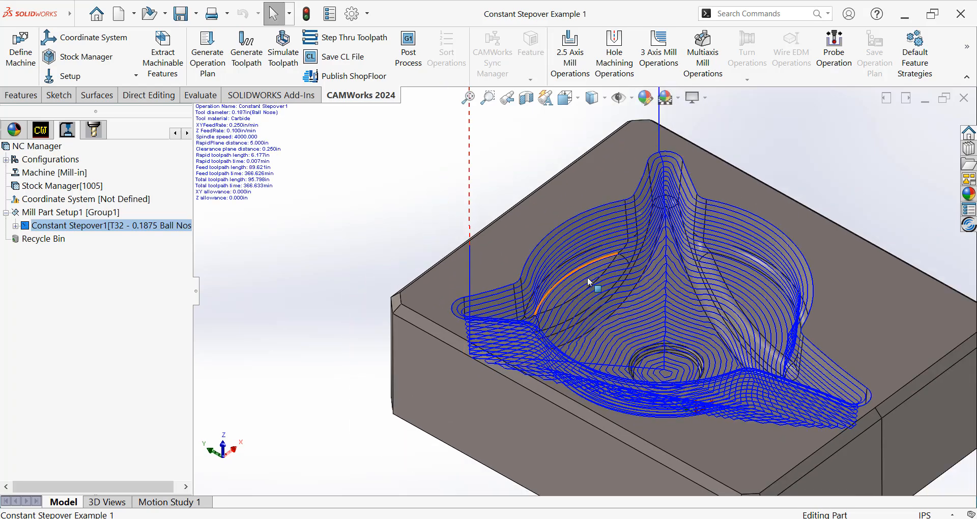
click(713, 304)
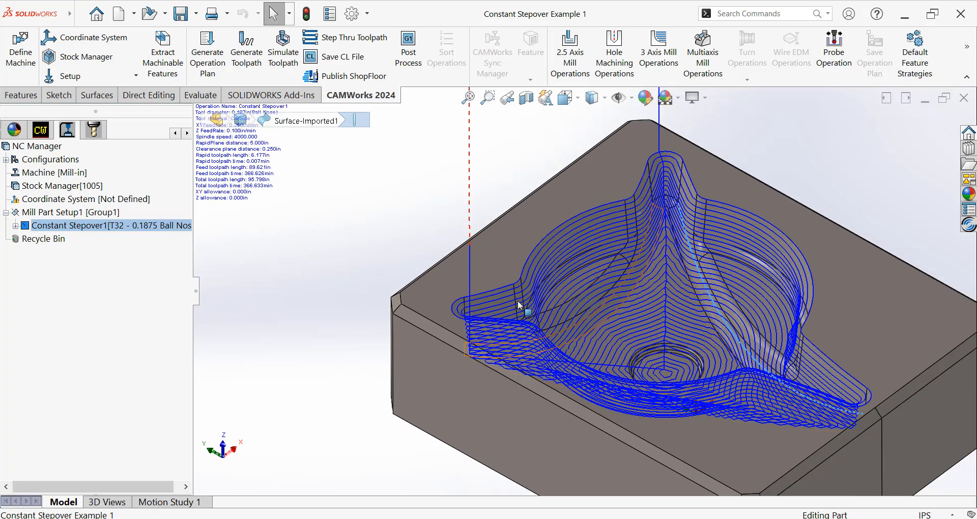
click(36, 211)
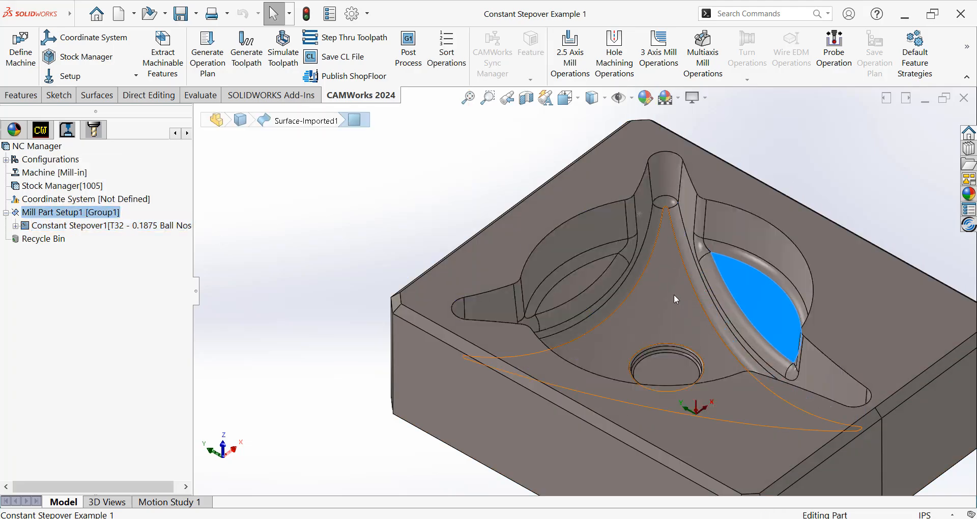